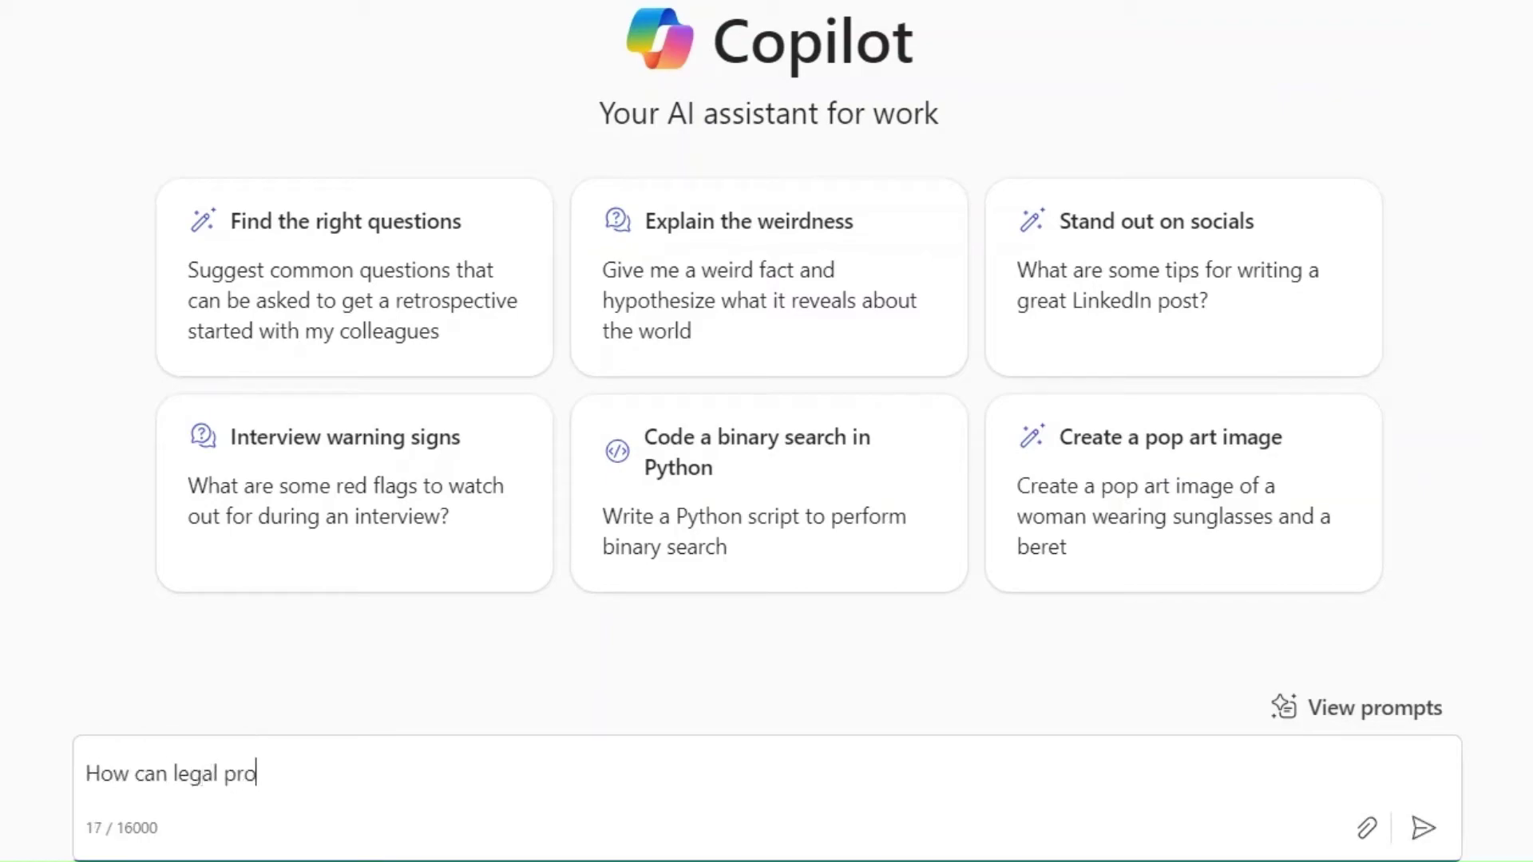
pyautogui.write('fessionals use Copilo')
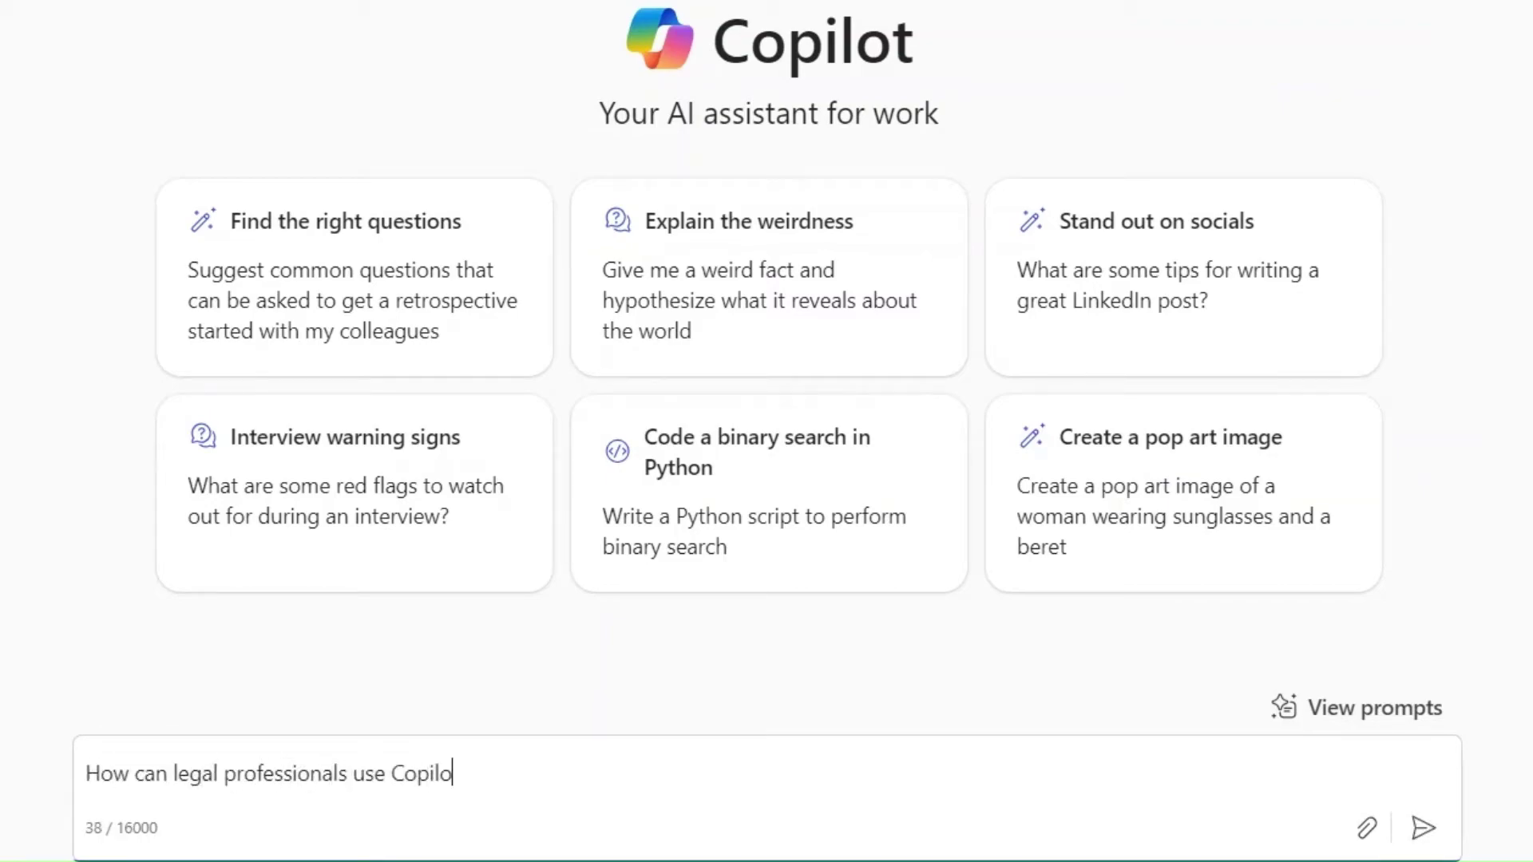
pyautogui.write('t?')
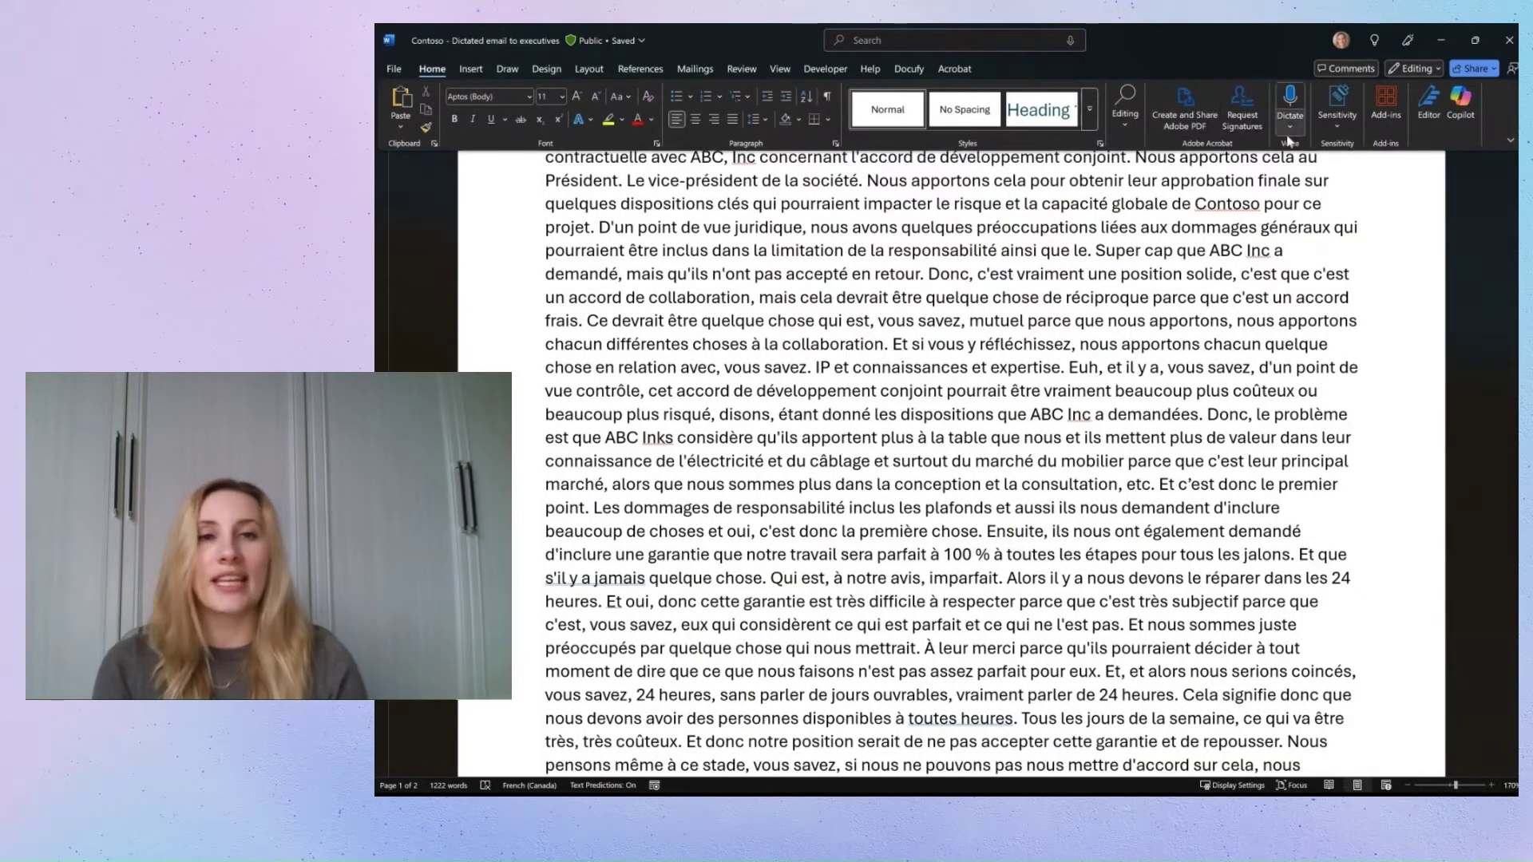
pyautogui.click(1291, 127)
pyautogui.click(1299, 144)
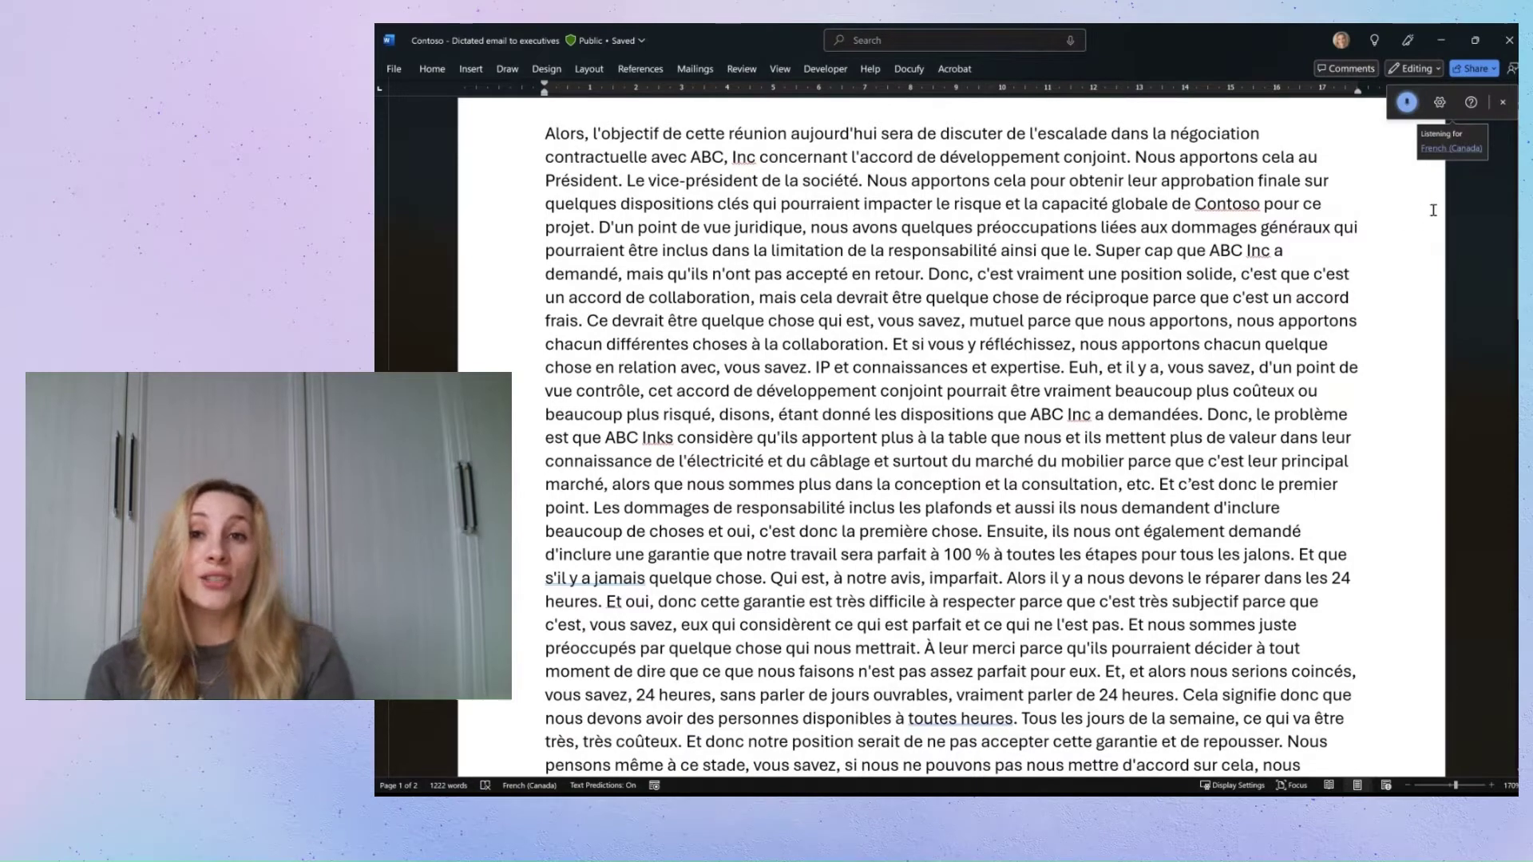
pyautogui.click(1504, 103)
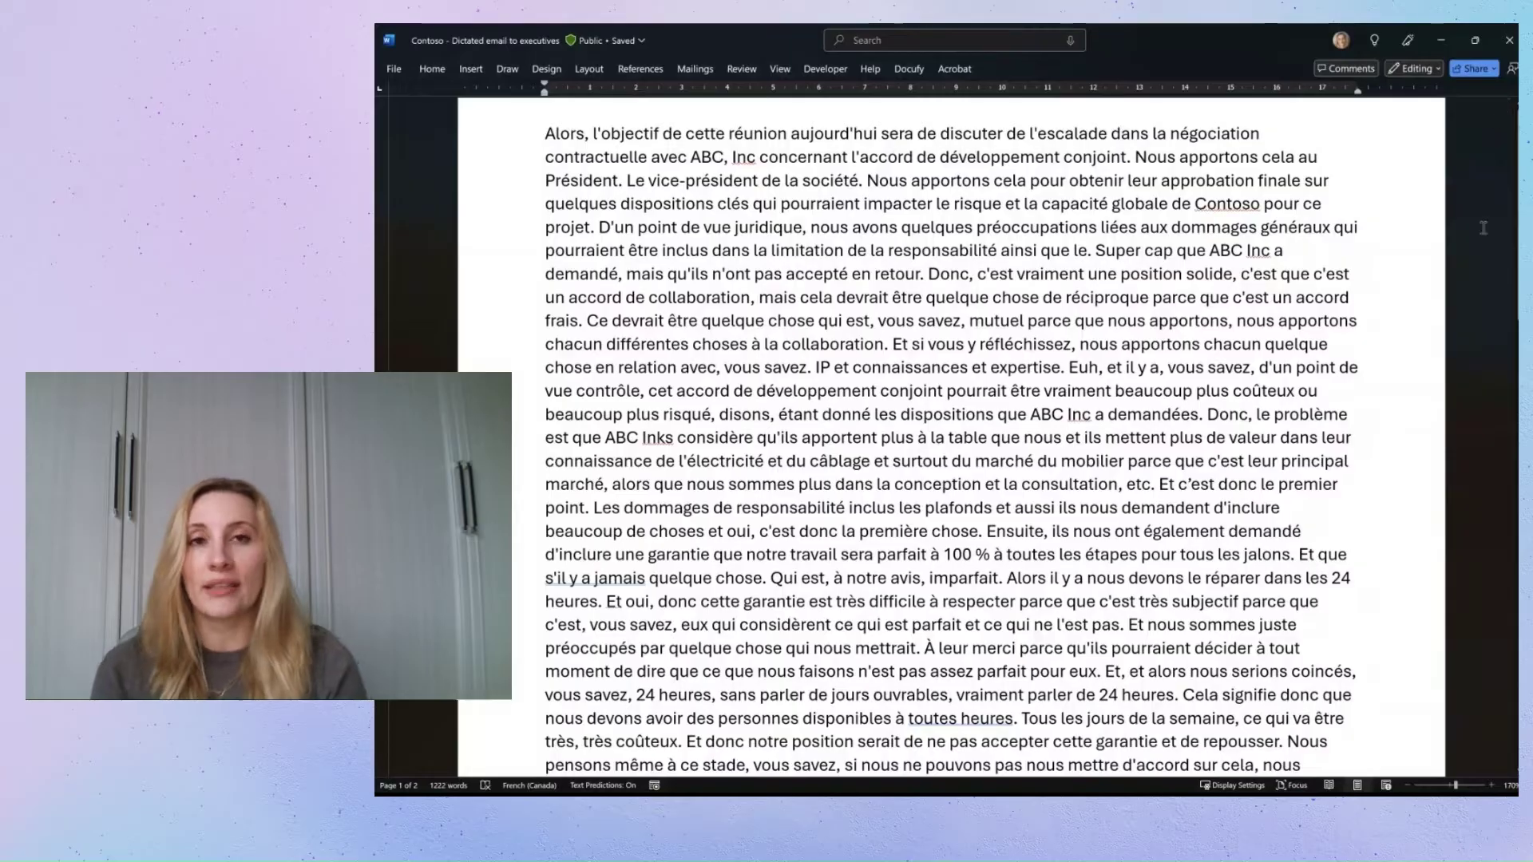
pyautogui.scroll(-1, 1291, 288)
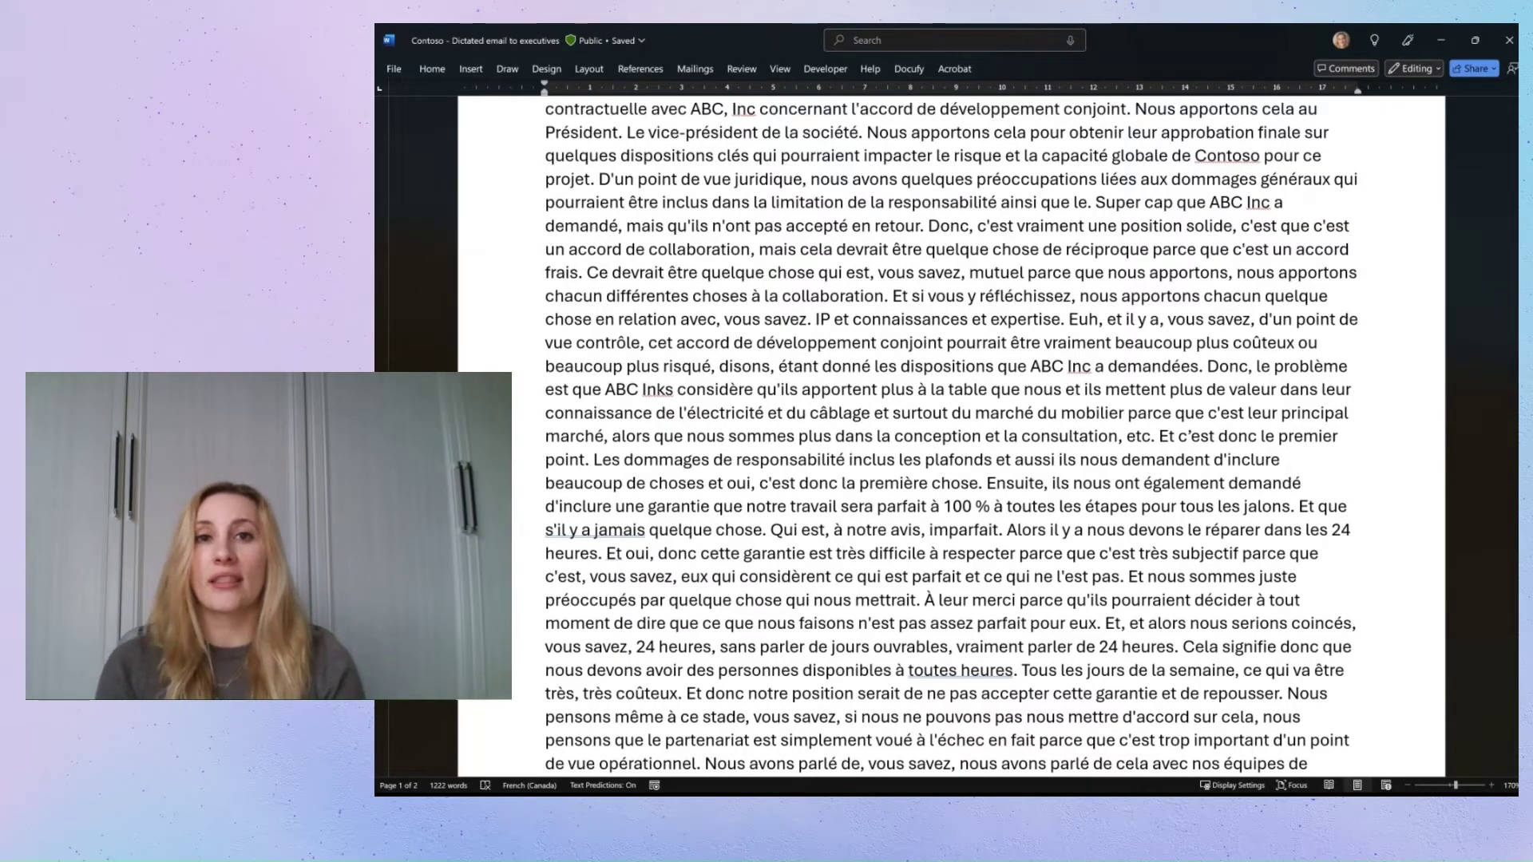
pyautogui.scroll(-1, 1306, 226)
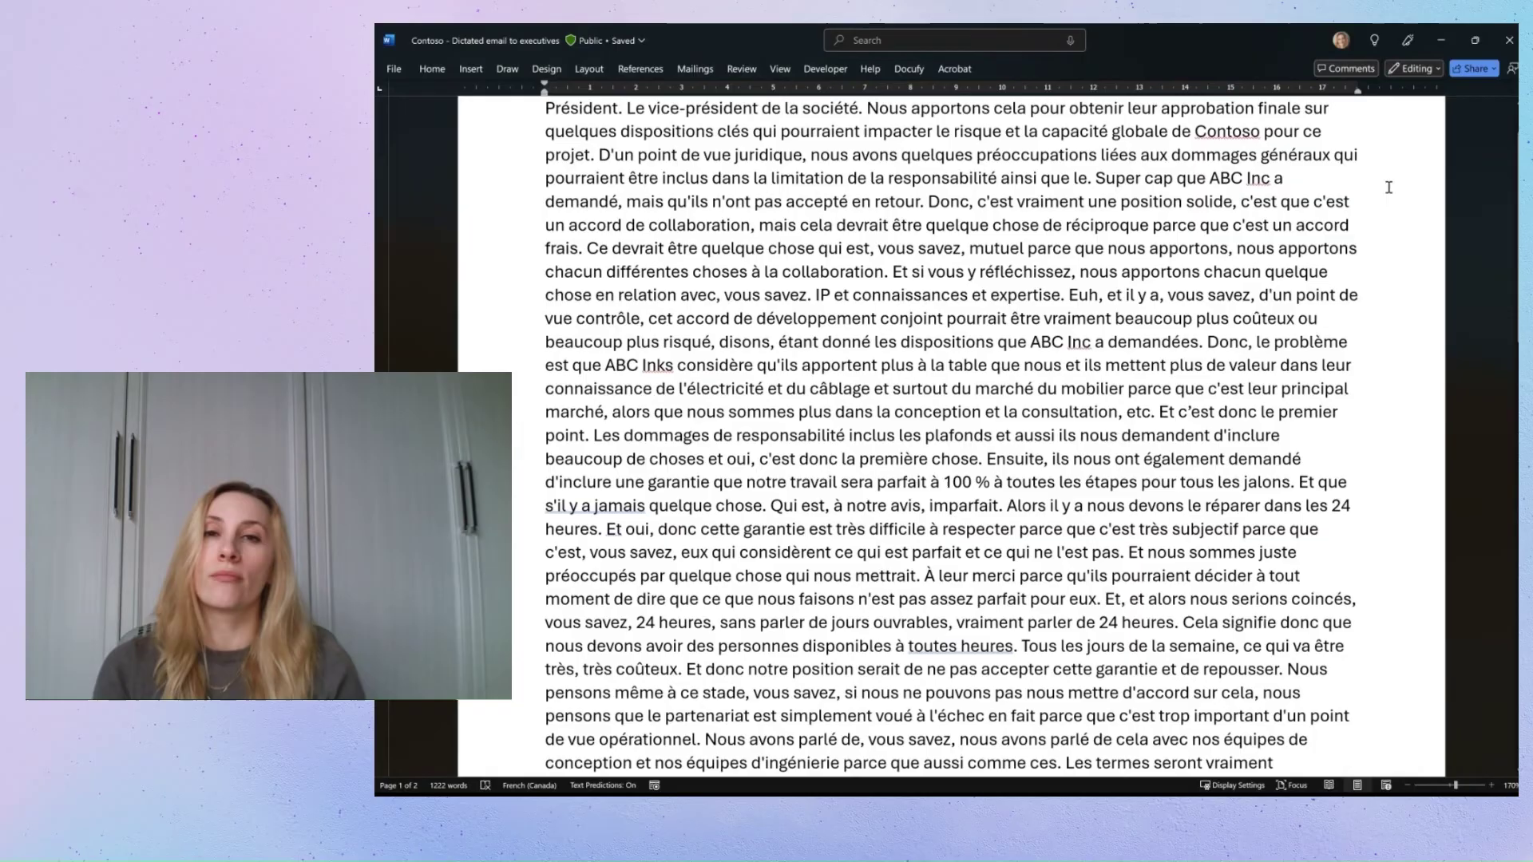
pyautogui.scroll(-1, 1330, 216)
pyautogui.scroll(-2, 1354, 203)
pyautogui.scroll(-1, 1390, 188)
pyautogui.scroll(-1, 1390, 188)
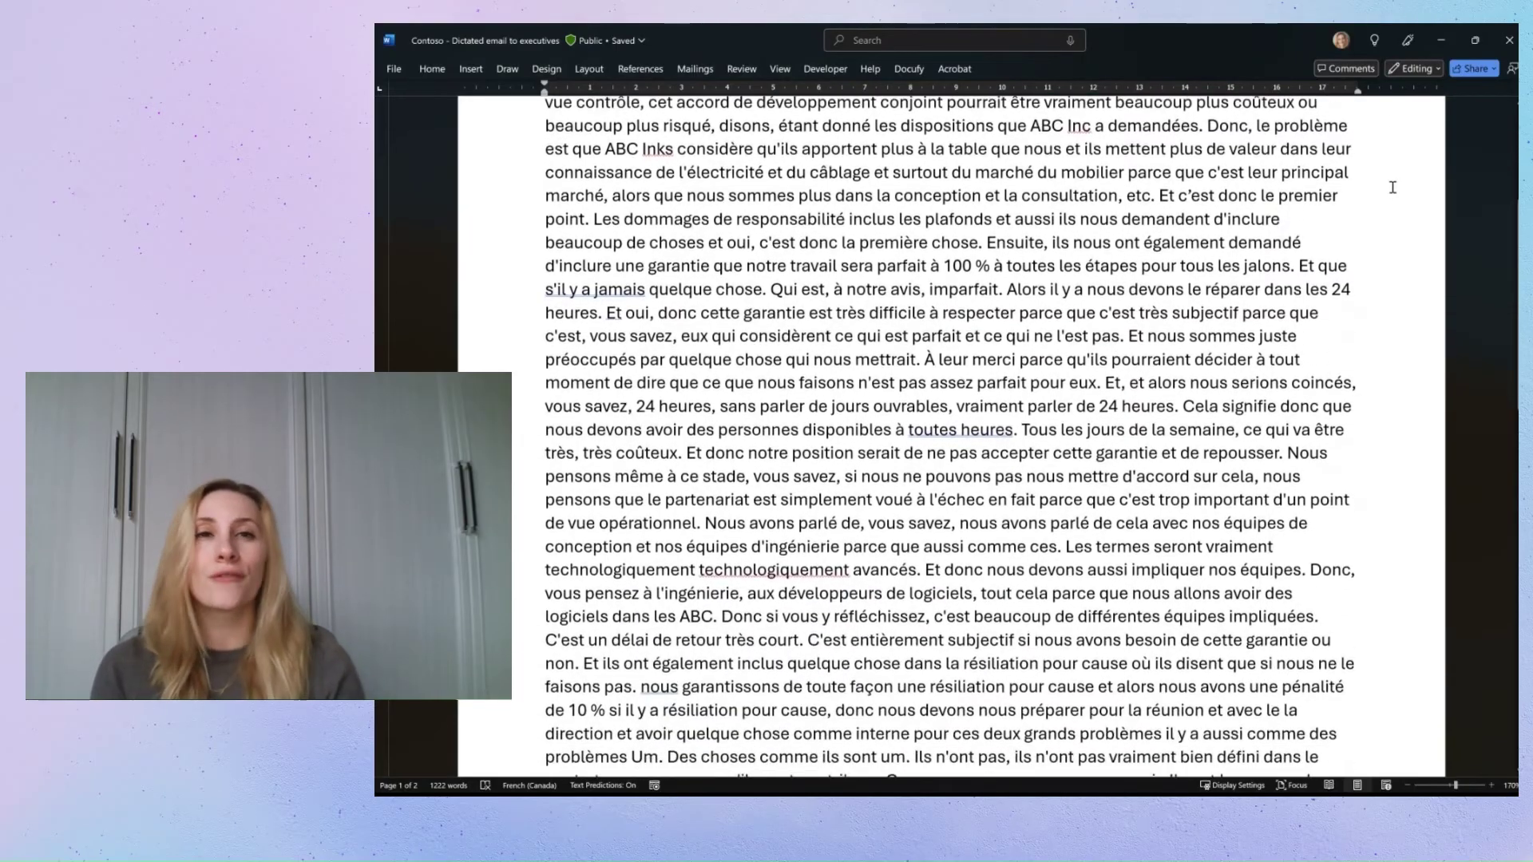
pyautogui.scroll(-1, 1391, 187)
pyautogui.scroll(-1, 1391, 187)
pyautogui.scroll(-1, 1391, 186)
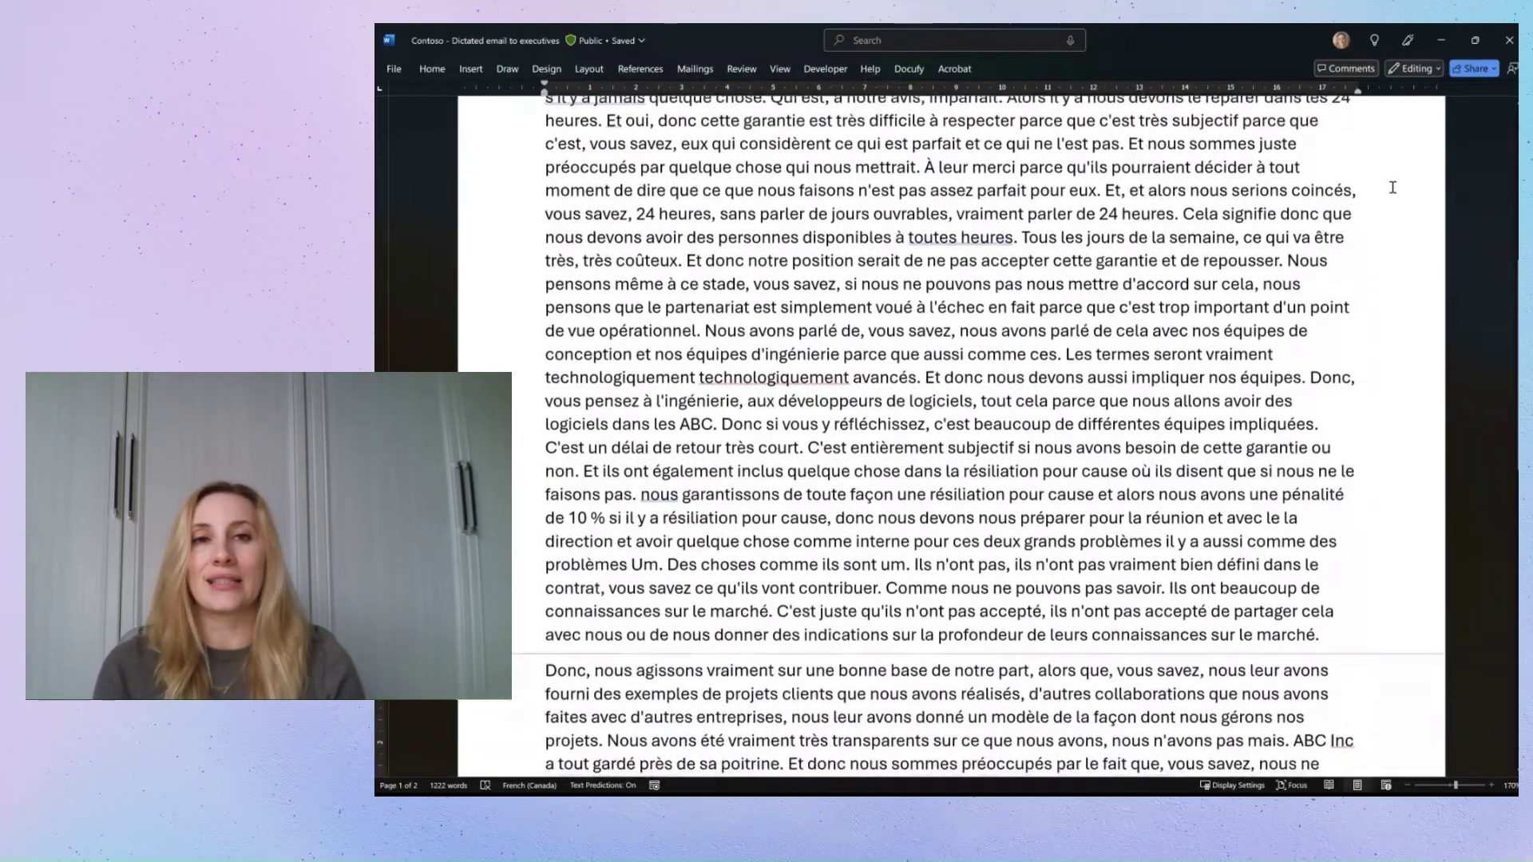
pyautogui.scroll(-1, 1392, 186)
pyautogui.scroll(-1, 1392, 187)
pyautogui.scroll(-1, 1392, 187)
pyautogui.scroll(-1, 1392, 188)
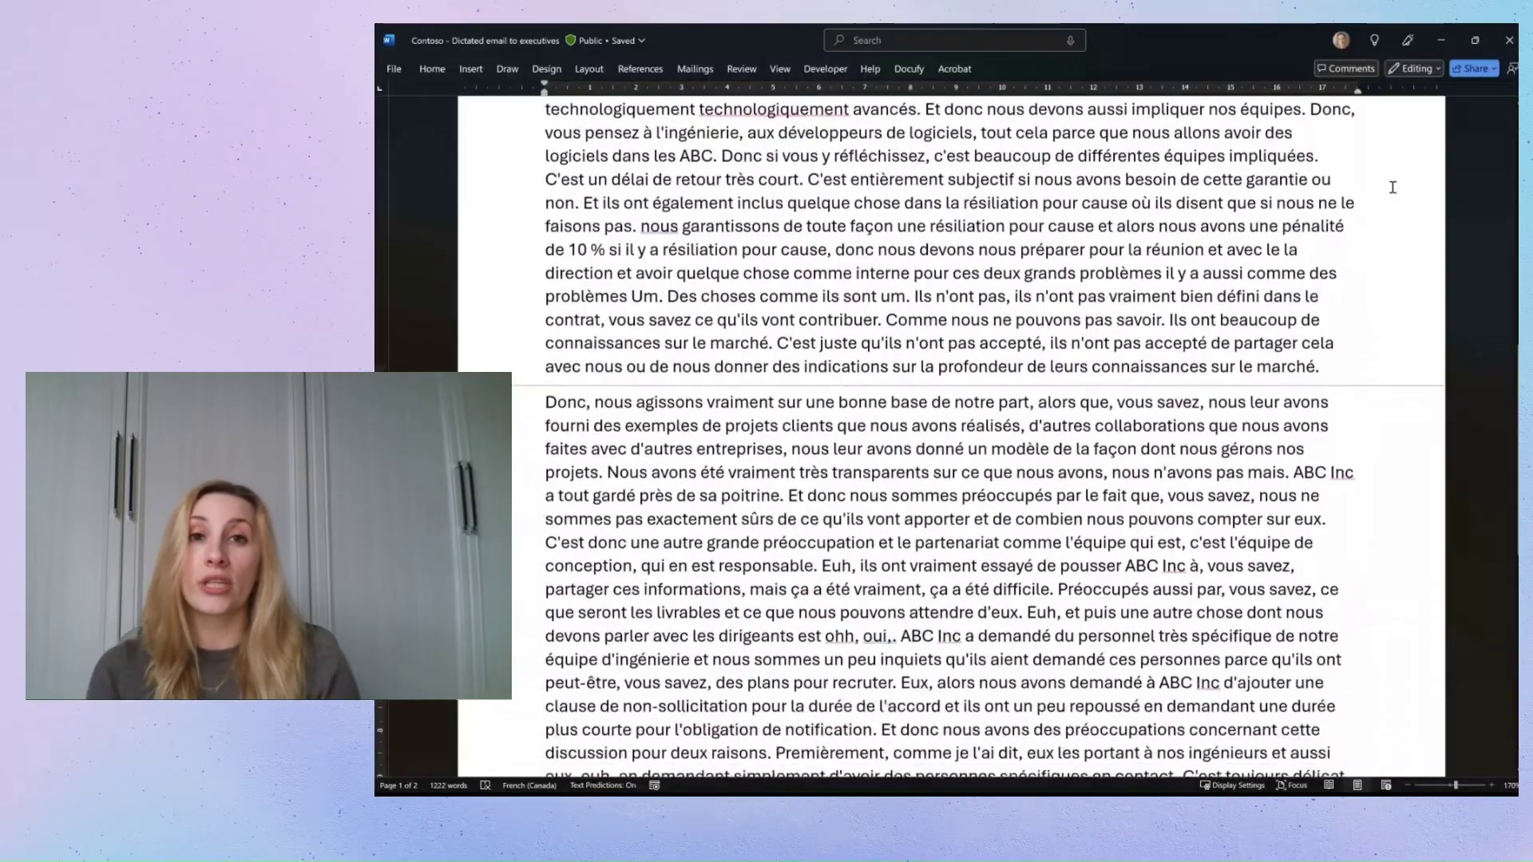
pyautogui.scroll(-1, 1392, 186)
pyautogui.scroll(-1, 1392, 187)
pyautogui.scroll(-1, 1391, 187)
pyautogui.scroll(-1, 1392, 188)
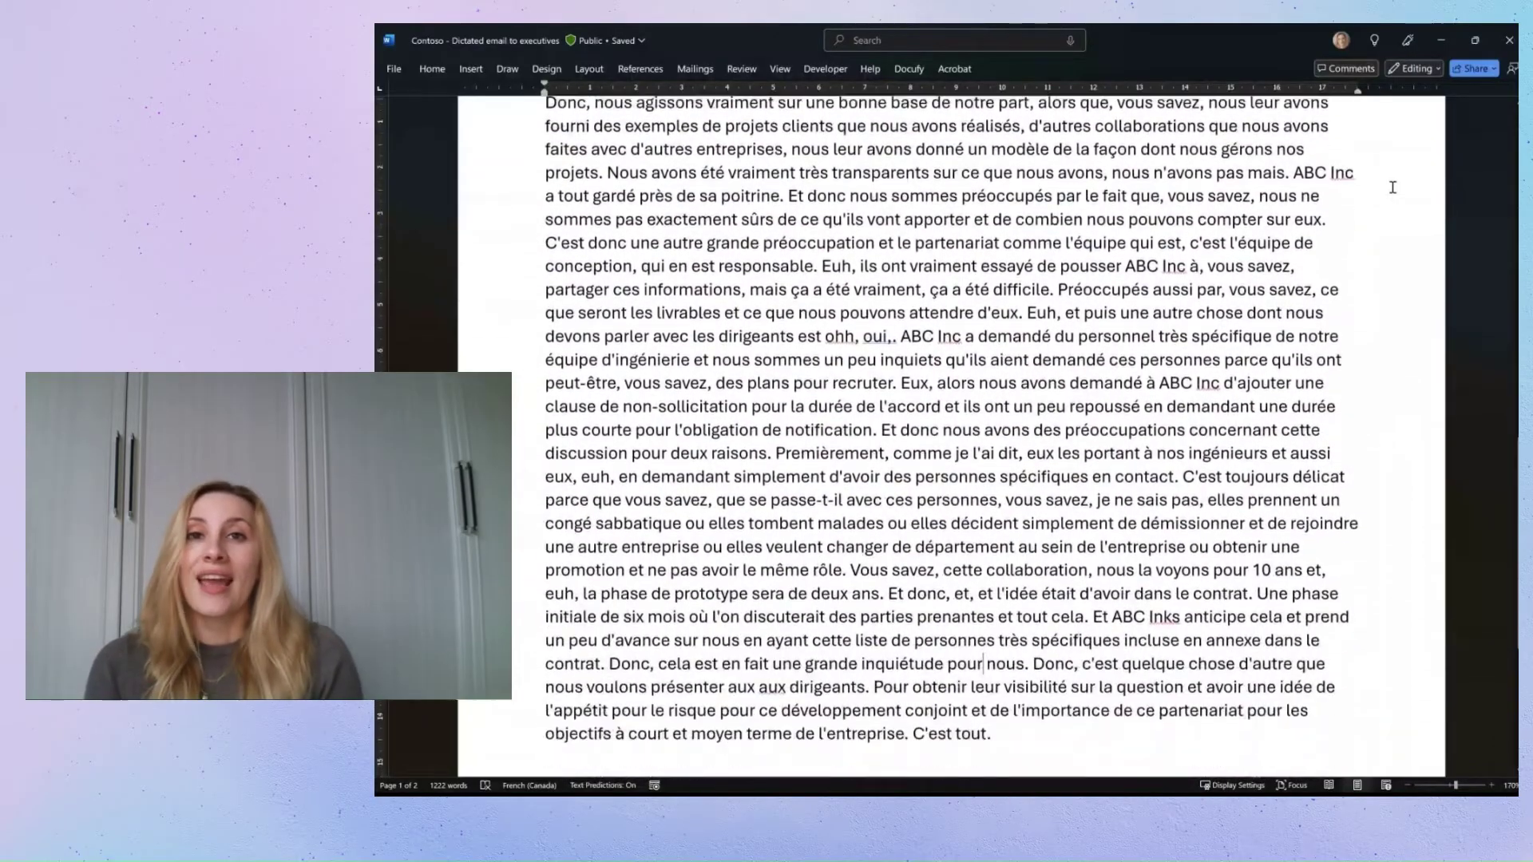
pyautogui.scroll(-1, 1391, 188)
pyautogui.scroll(-1, 1392, 187)
pyautogui.scroll(-1, 1360, 202)
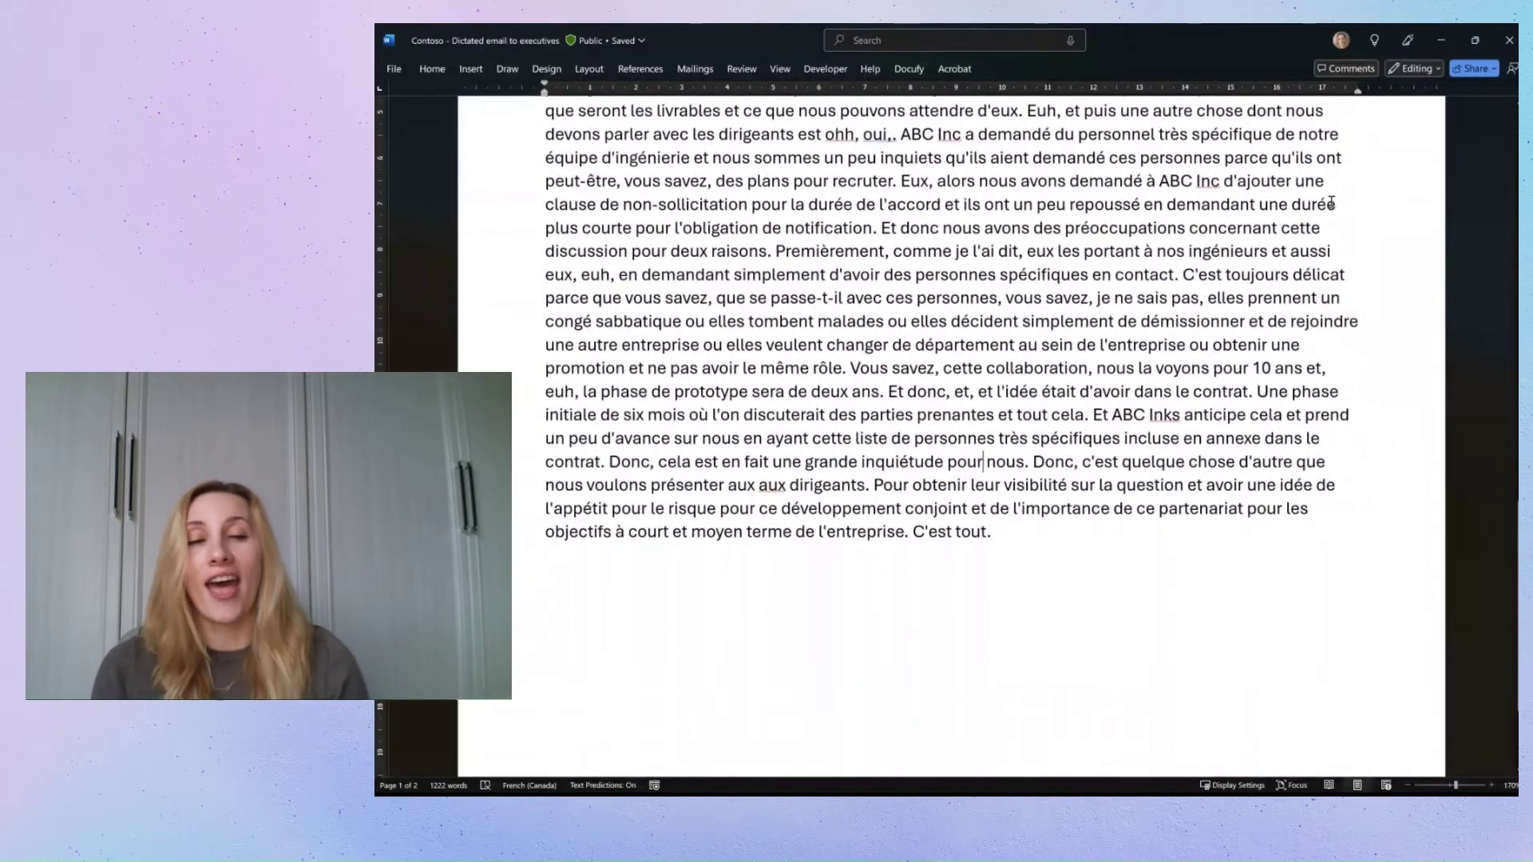
pyautogui.scroll(1, 1341, 203)
pyautogui.scroll(-1, 1331, 204)
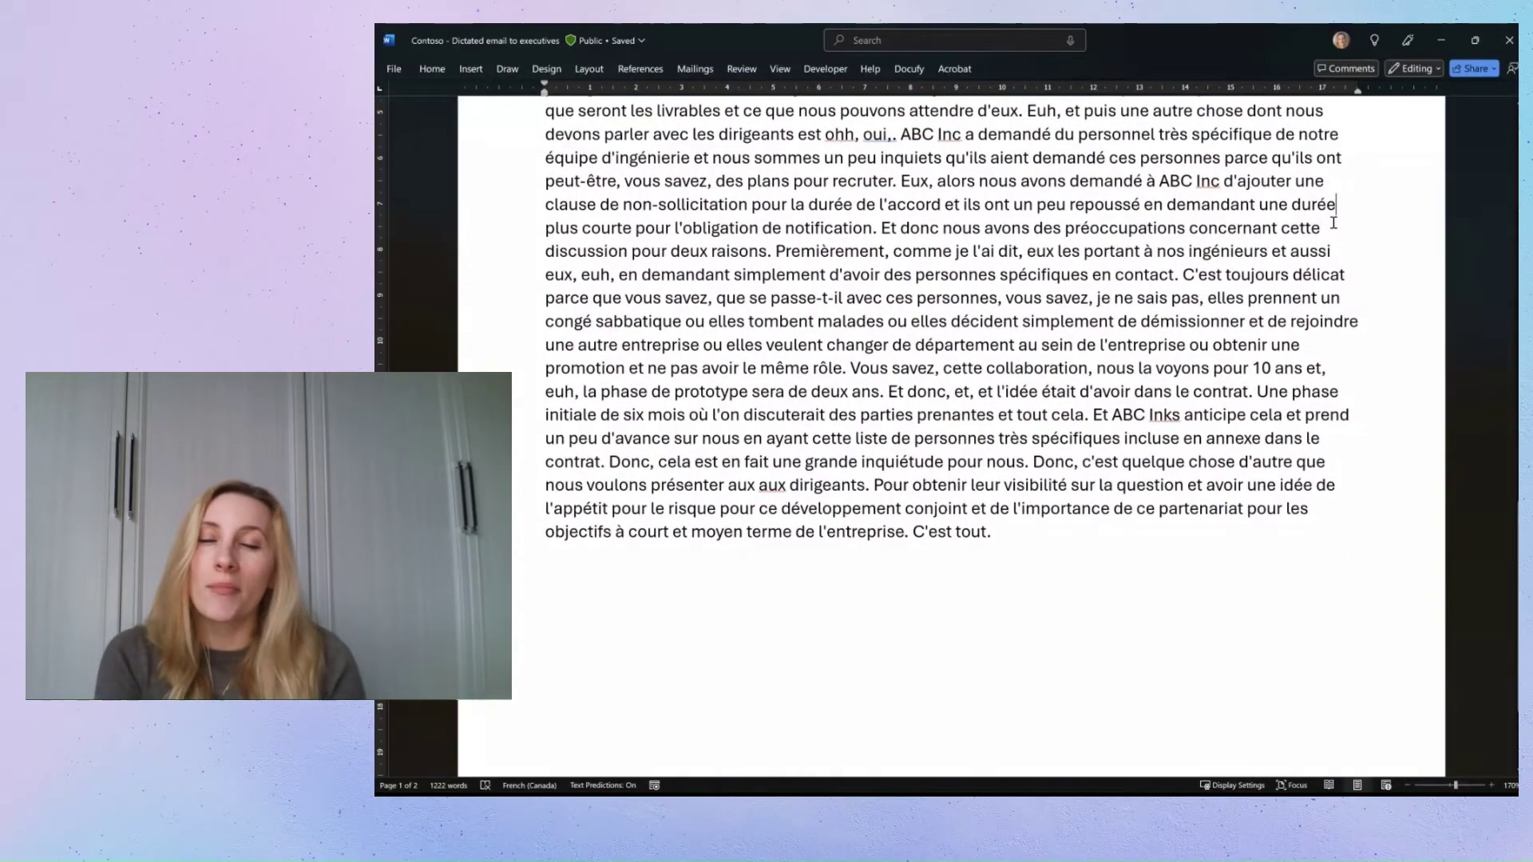
# Select all the dictated notes and have Copilot restructure them into a numbered draft.
pyautogui.hotkey('ctrl', 'a')
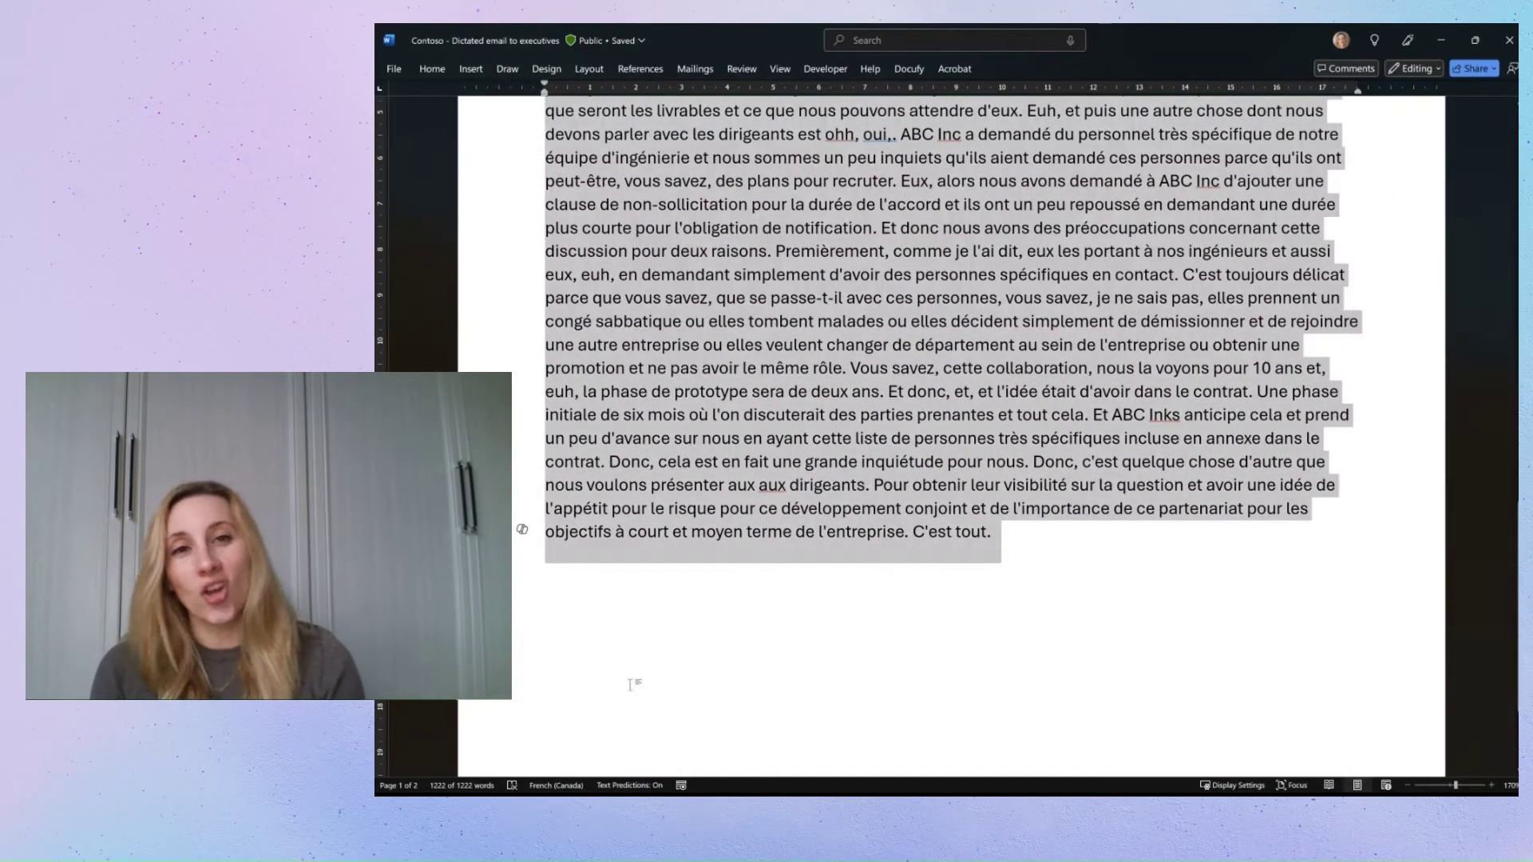
pyautogui.click(523, 529)
pyautogui.click(571, 556)
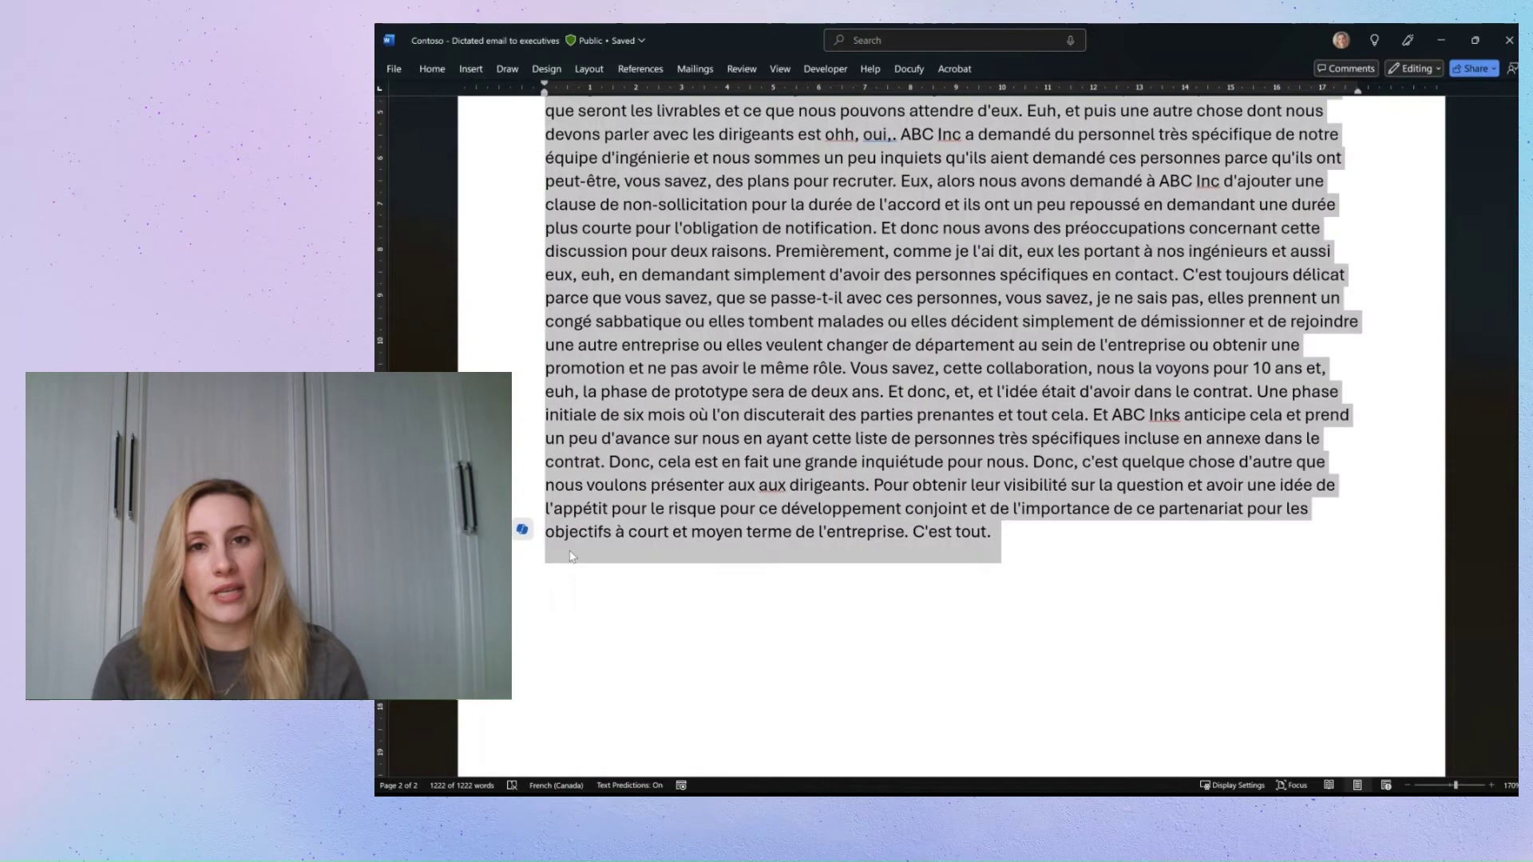
pyautogui.write("Identifie les idées principales de ce texte, puis réorganise le texte de manière à ce qu'il soit structuré en fonction de ces idées principales.")
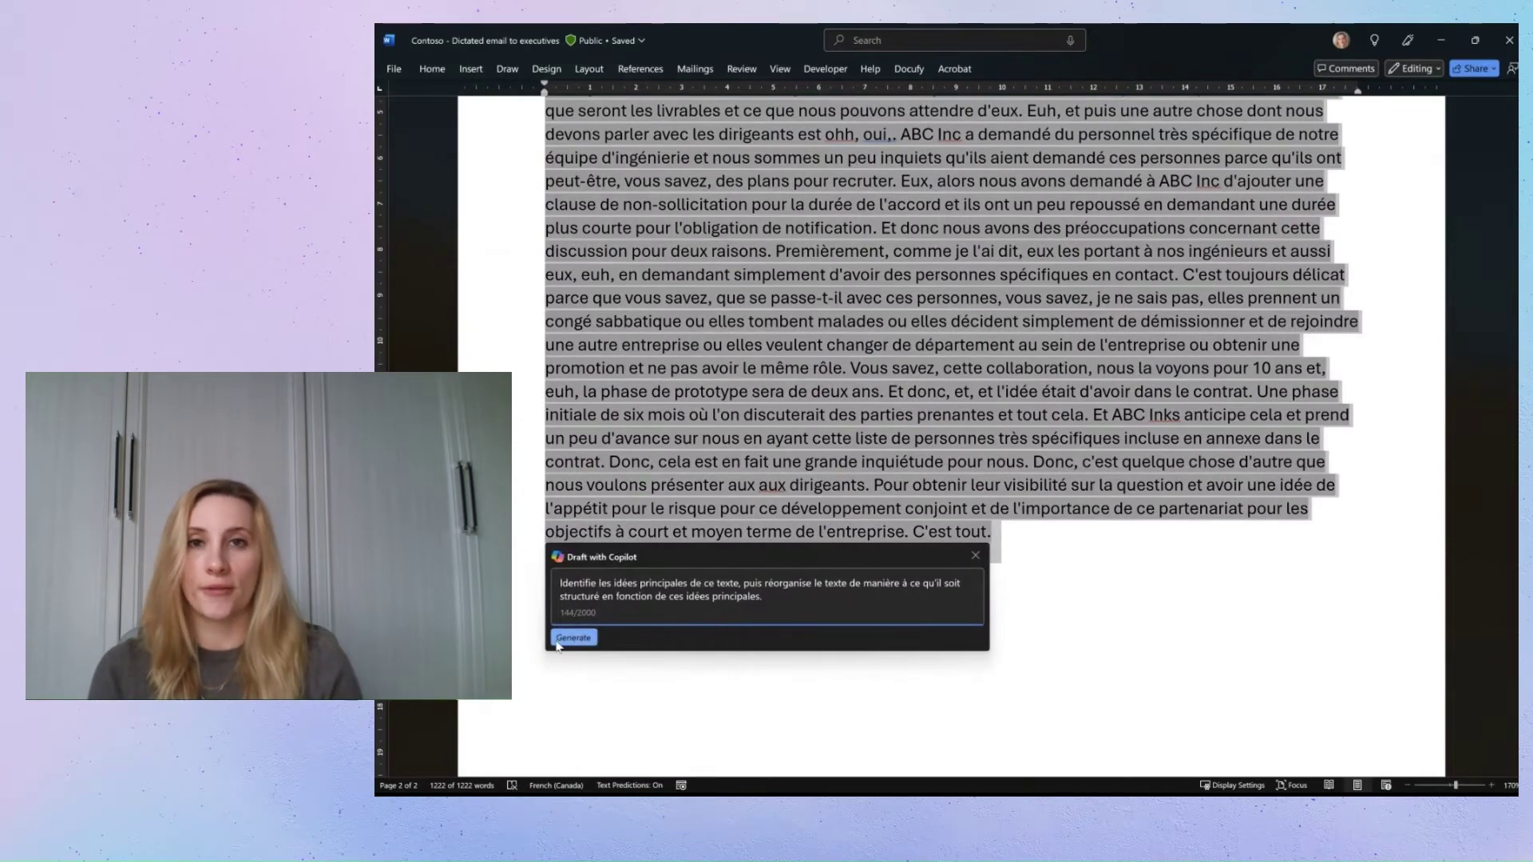
pyautogui.click(567, 640)
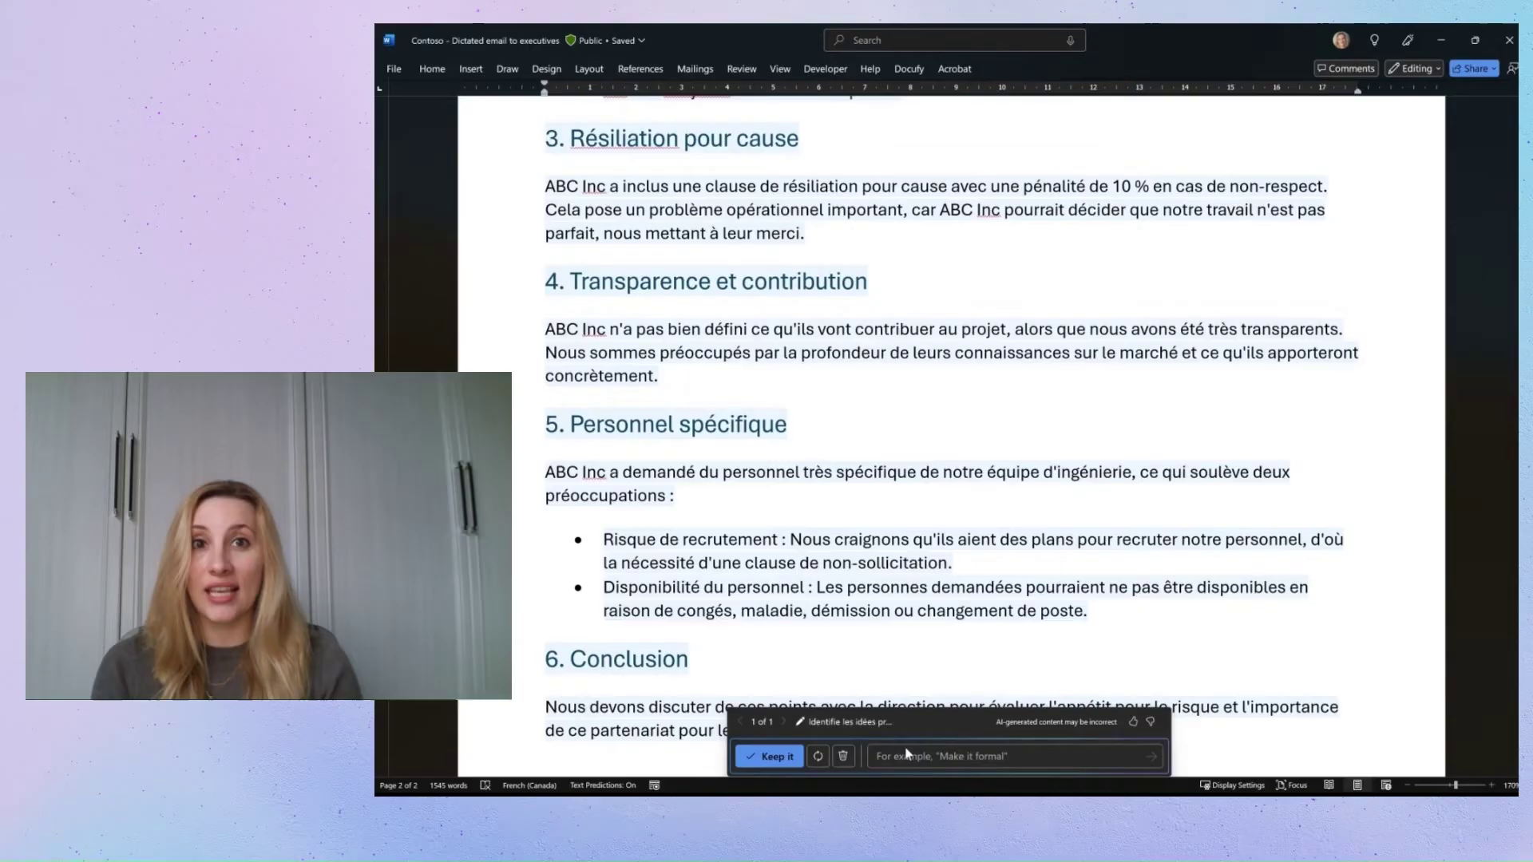
# Ask Copilot to translate the restructured draft into English.
pyautogui.write("Merci! Maintenant, peux tu s'il te plaît traduire ce texte révisé en anglais.")
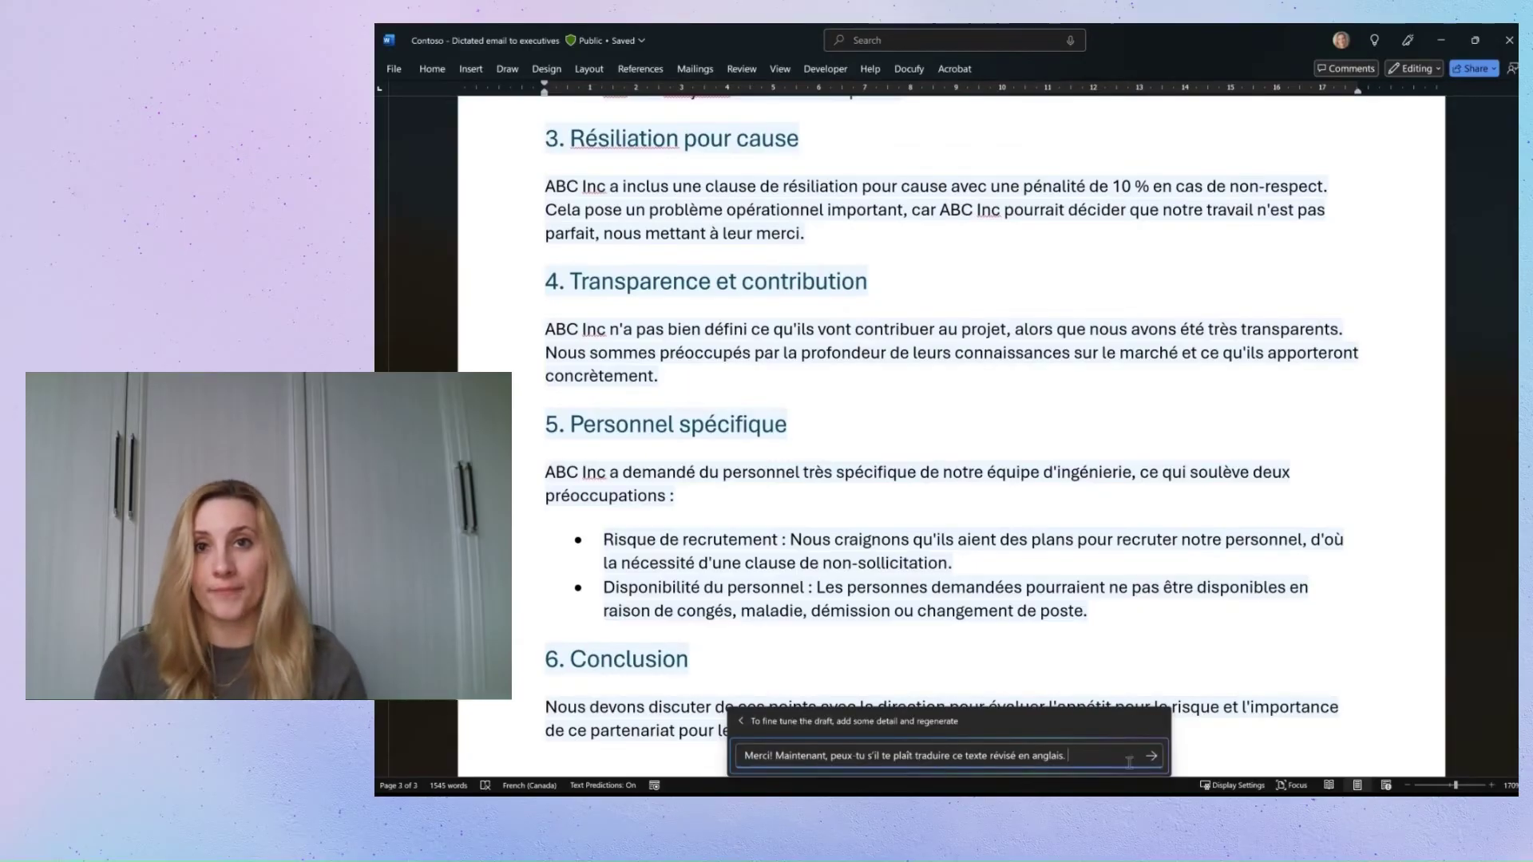
pyautogui.click(1151, 756)
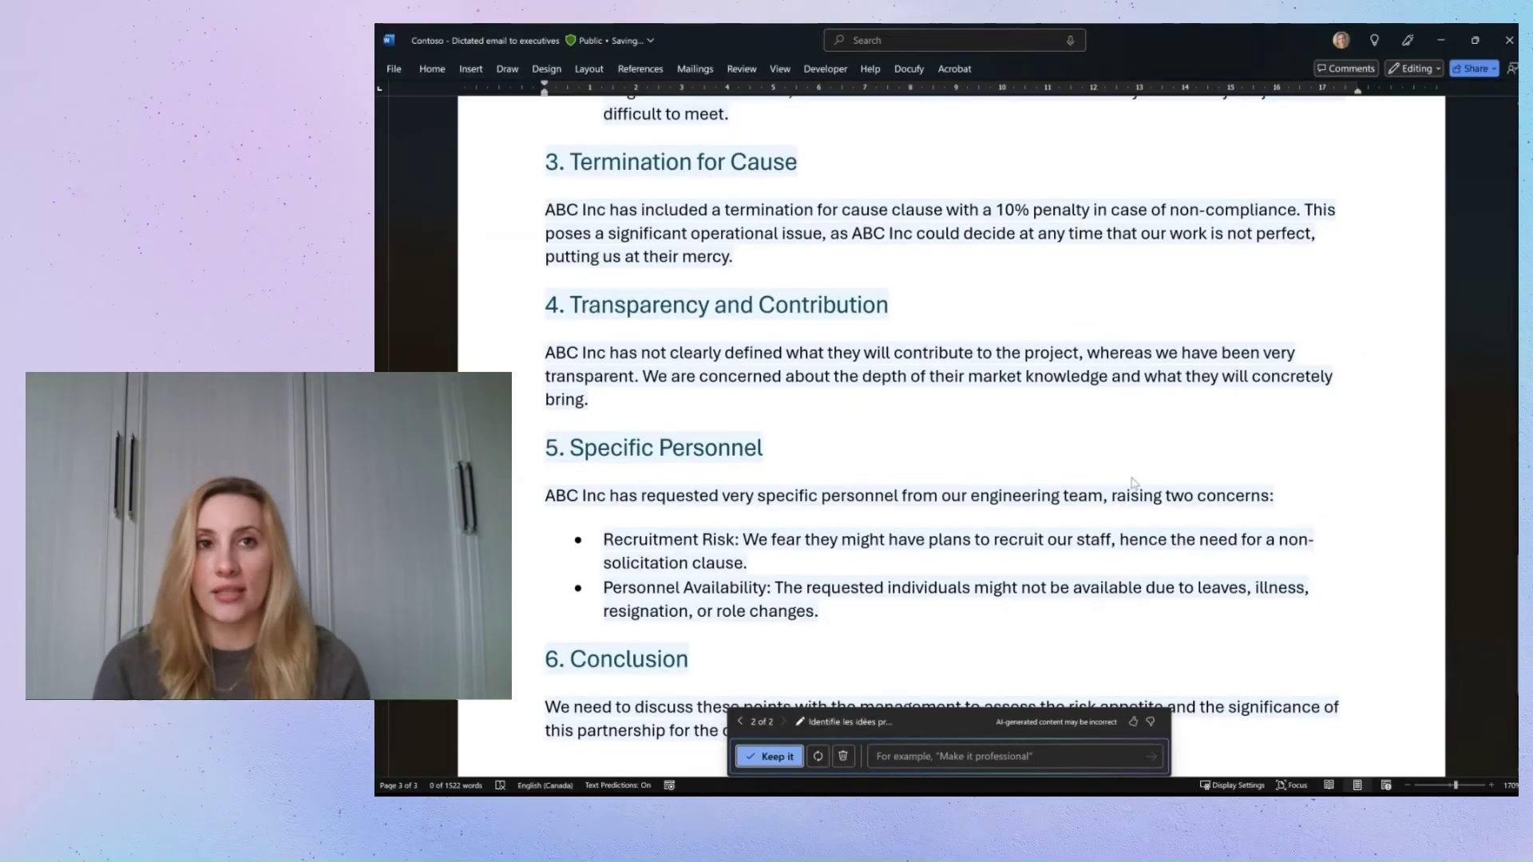
pyautogui.scroll(3, 1253, 486)
pyautogui.scroll(3, 1252, 486)
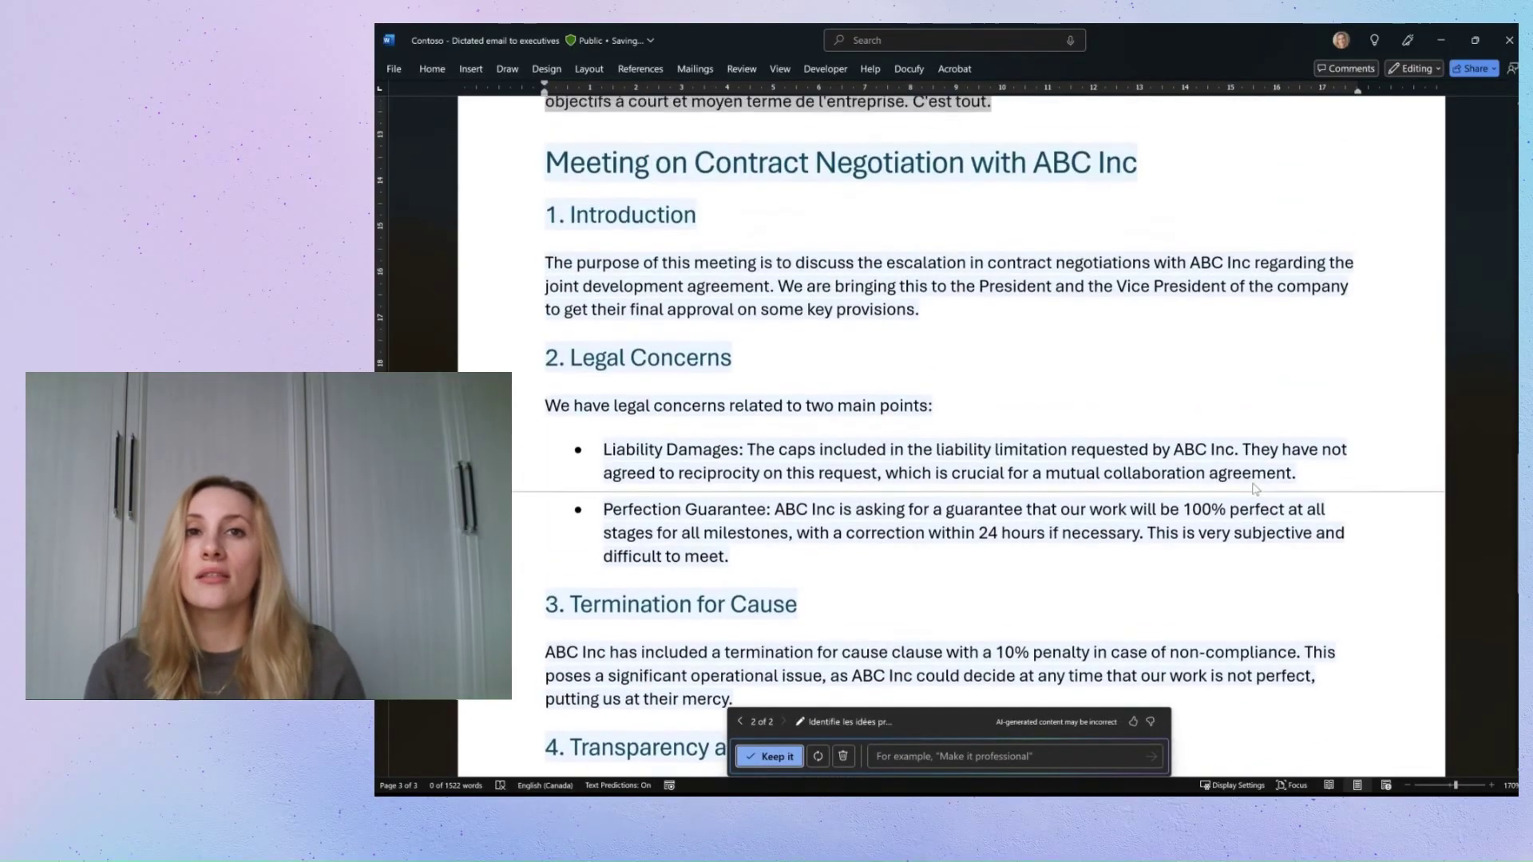
pyautogui.scroll(2, 1253, 486)
pyautogui.scroll(-2, 1255, 489)
pyautogui.scroll(-2, 1254, 487)
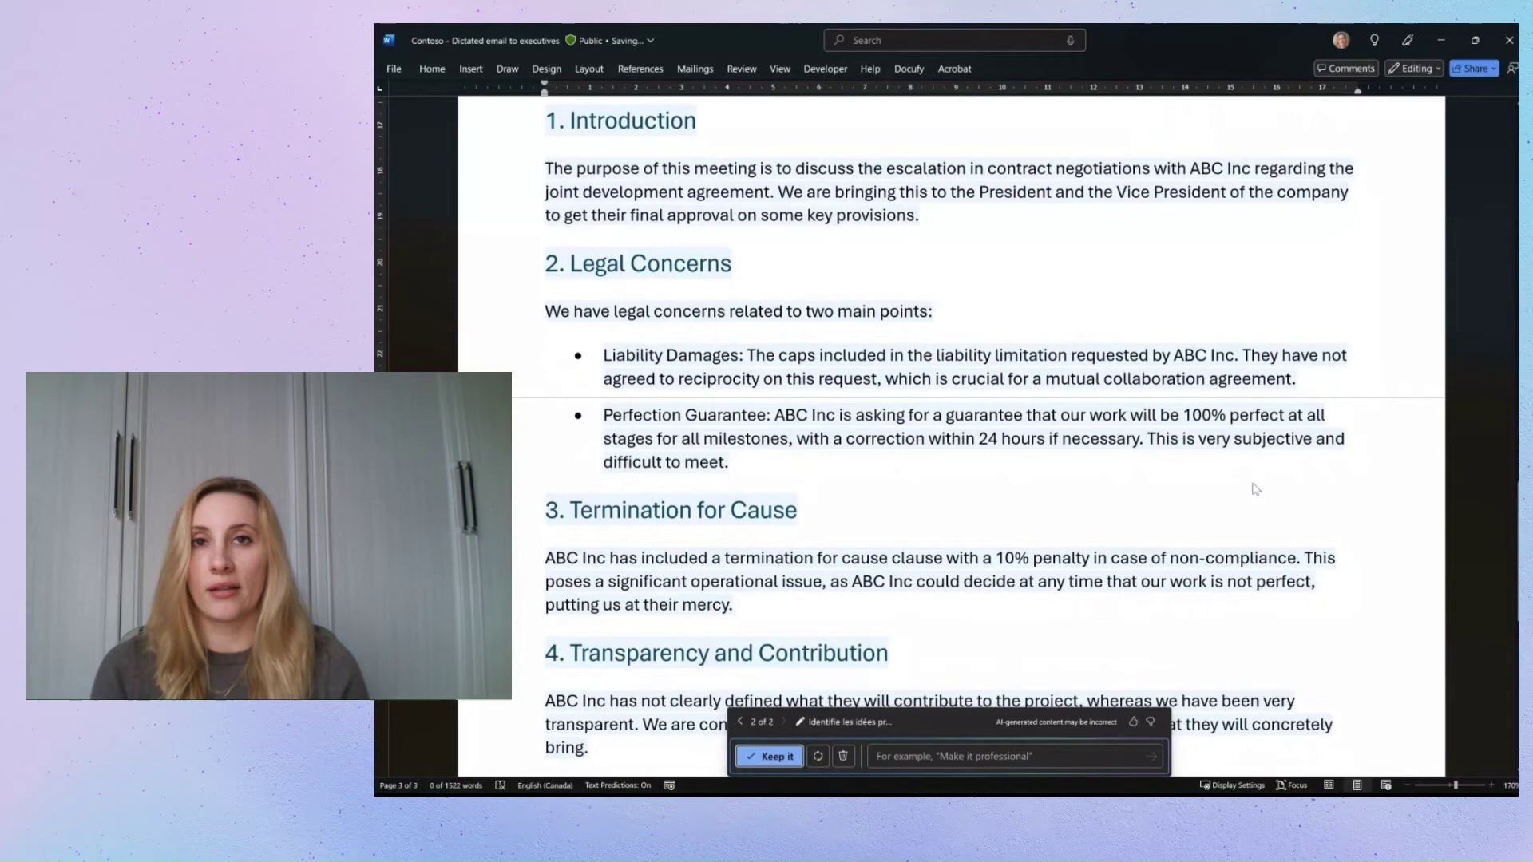
pyautogui.scroll(-2, 1254, 488)
pyautogui.scroll(-3, 1253, 487)
pyautogui.scroll(-3, 1254, 488)
pyautogui.scroll(-2, 1253, 486)
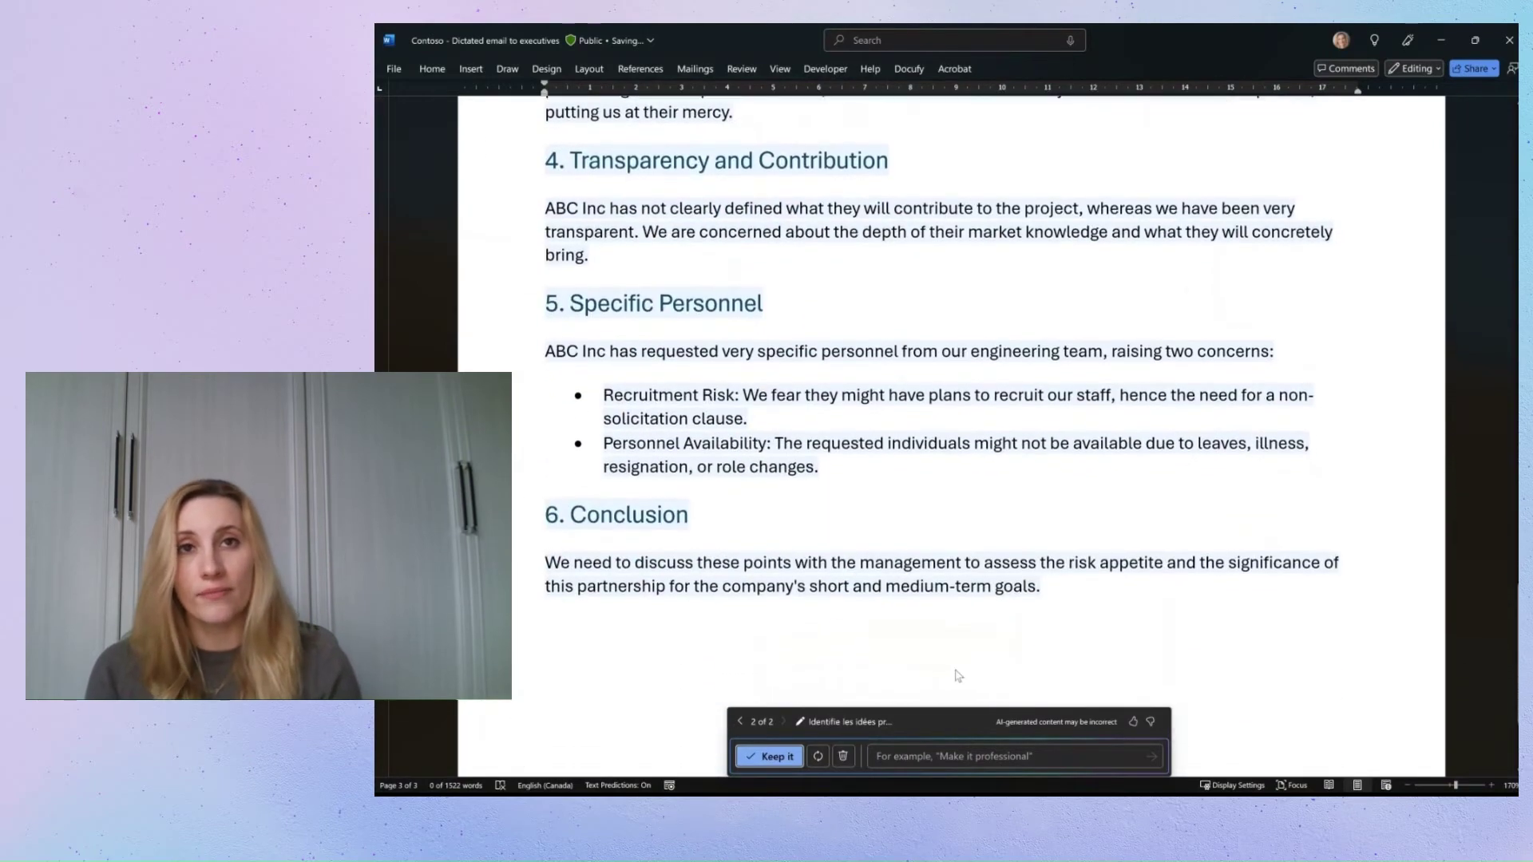
# Regenerate the draft as a concise executive email and keep it in the document.
pyautogui.click(888, 757)
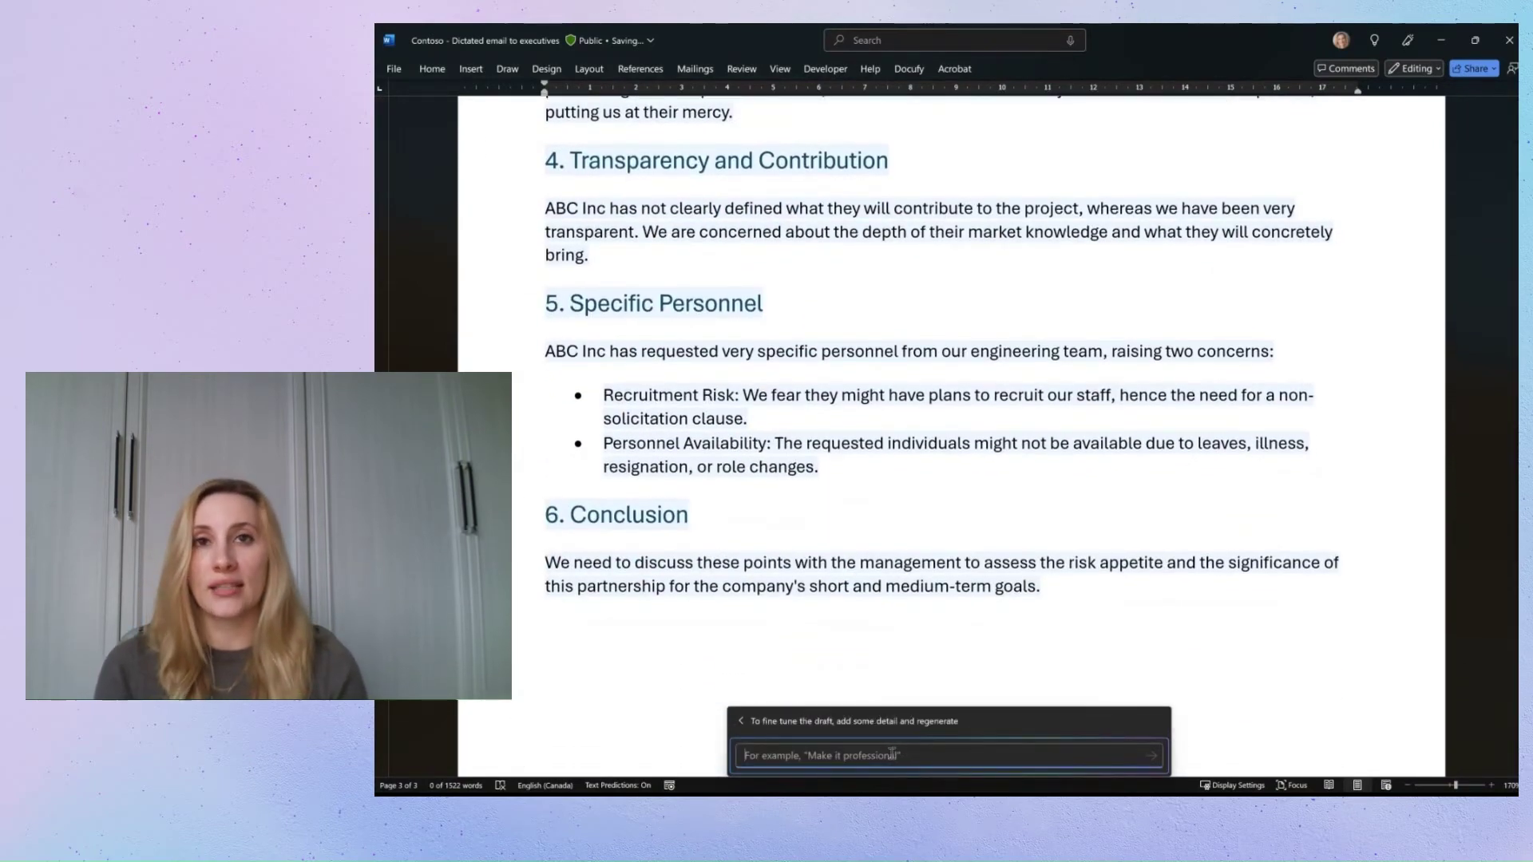
pyautogui.write('Thank you, Copilot! Could you please now turn this text into a concise email addressed to the executives of Contoso? You are drafting the email as a seasoned legal and business advisor. The tone should be polished, informational and precise.')
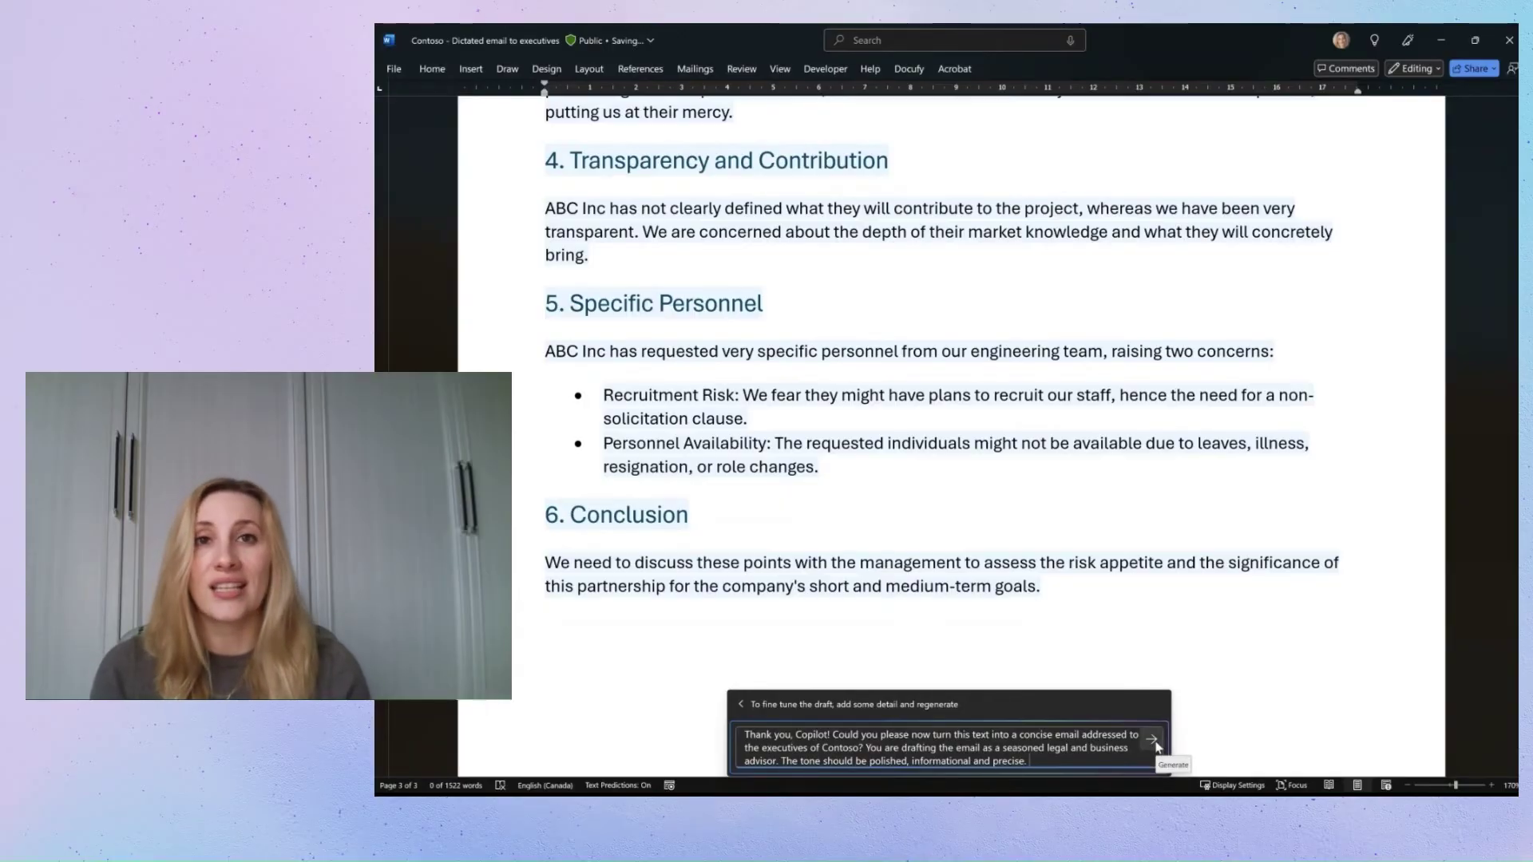
pyautogui.click(1155, 747)
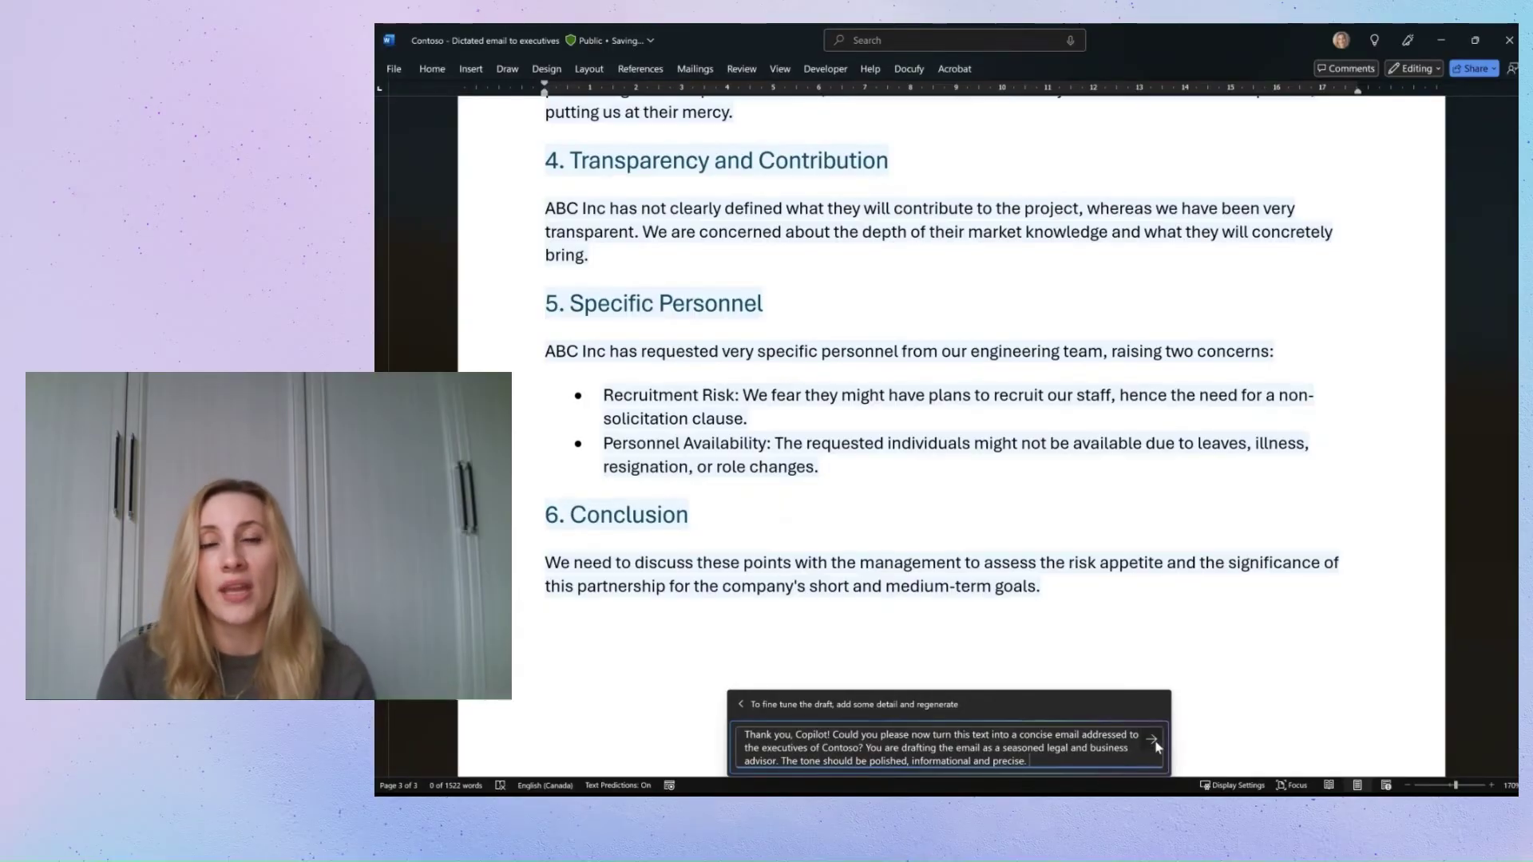
pyautogui.scroll(3, 1375, 590)
pyautogui.scroll(3, 1375, 591)
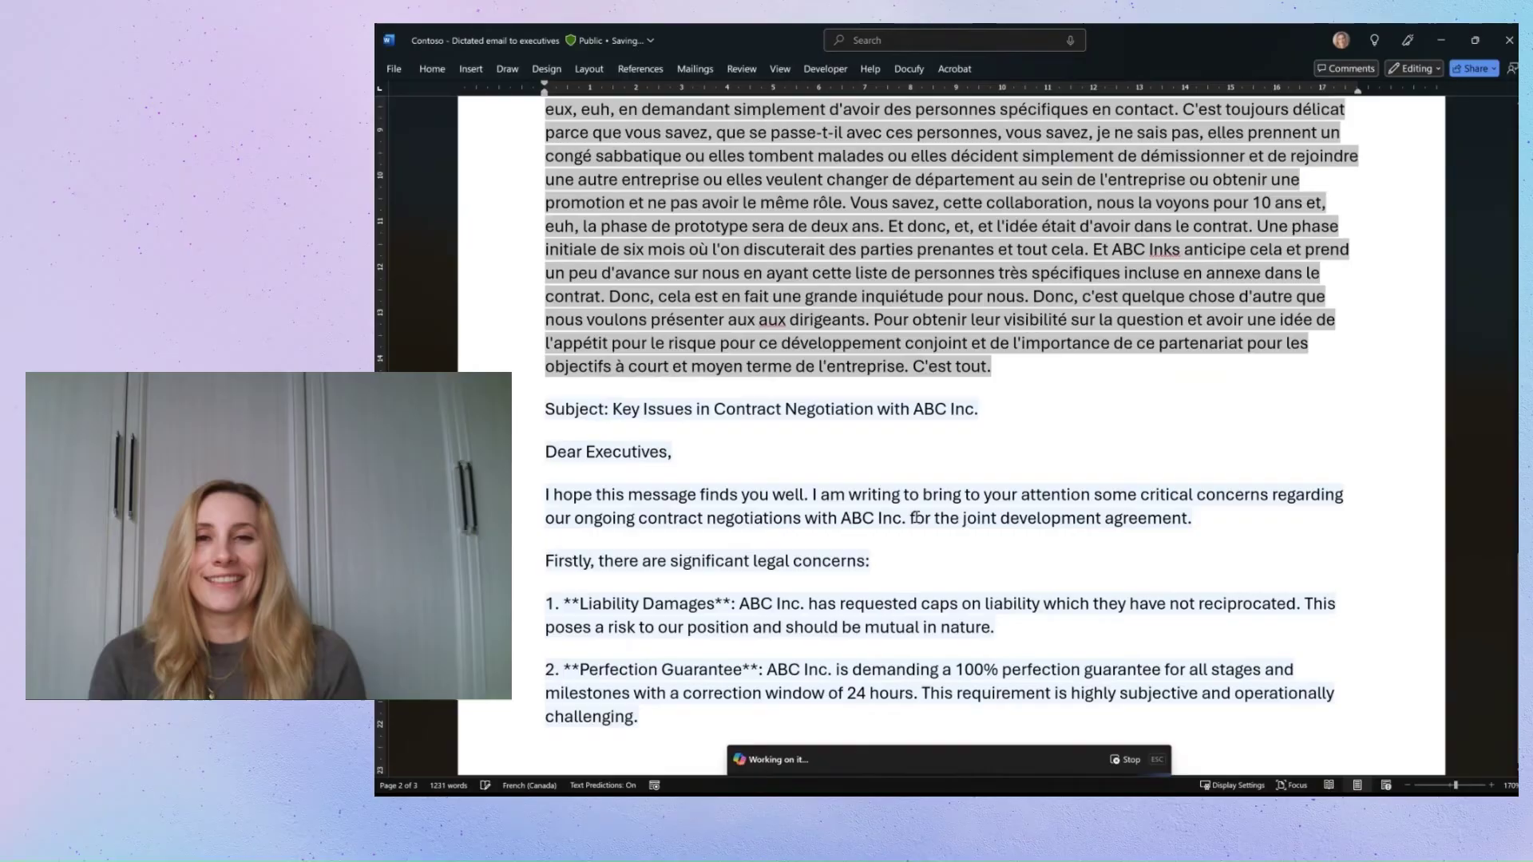
pyautogui.scroll(-5, 1377, 452)
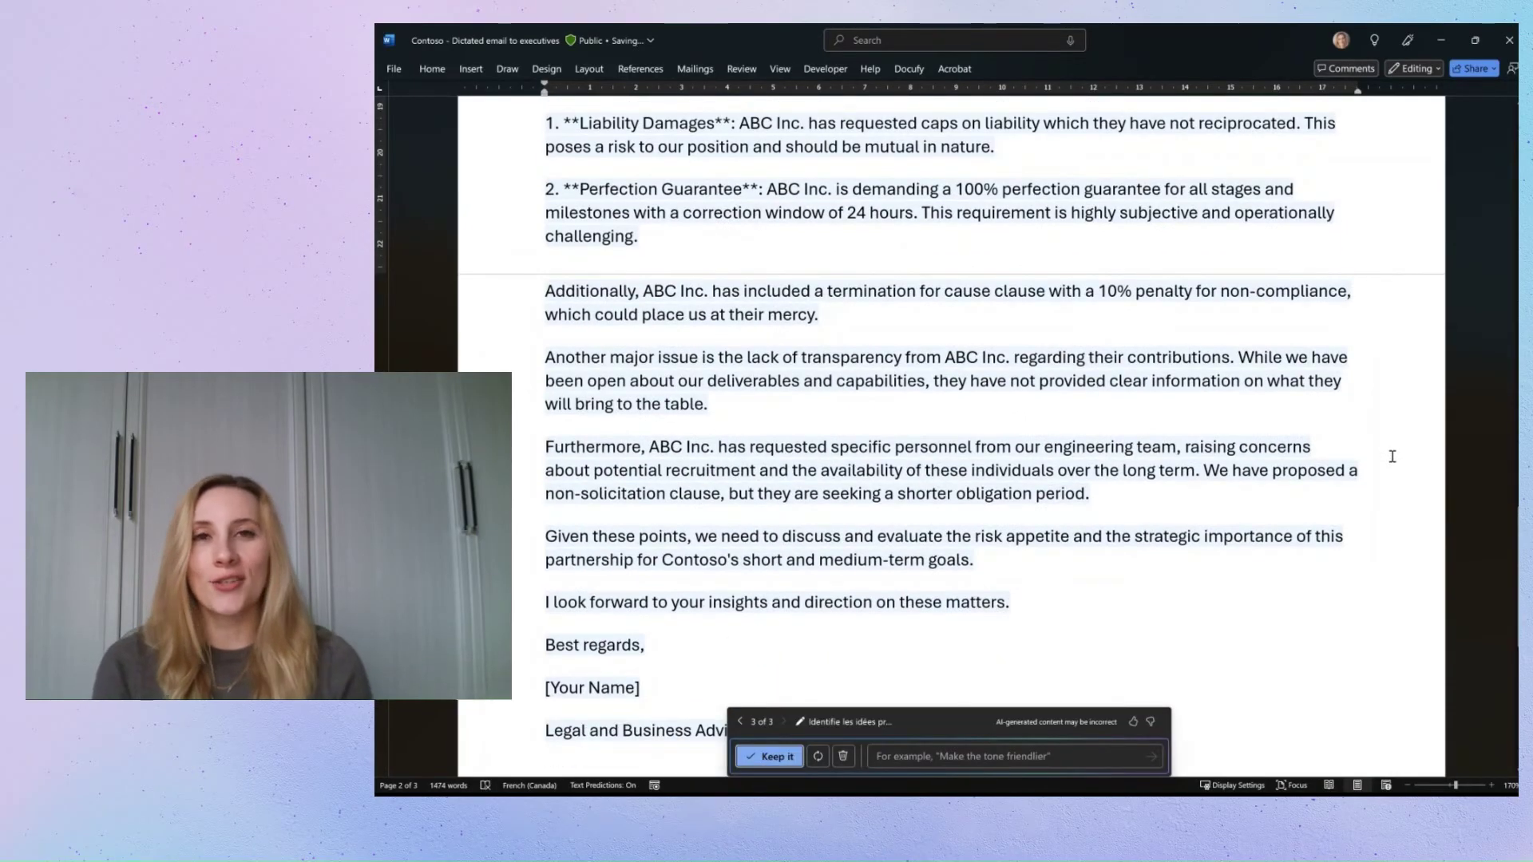
pyautogui.scroll(2, 1391, 457)
pyautogui.scroll(-1, 1392, 457)
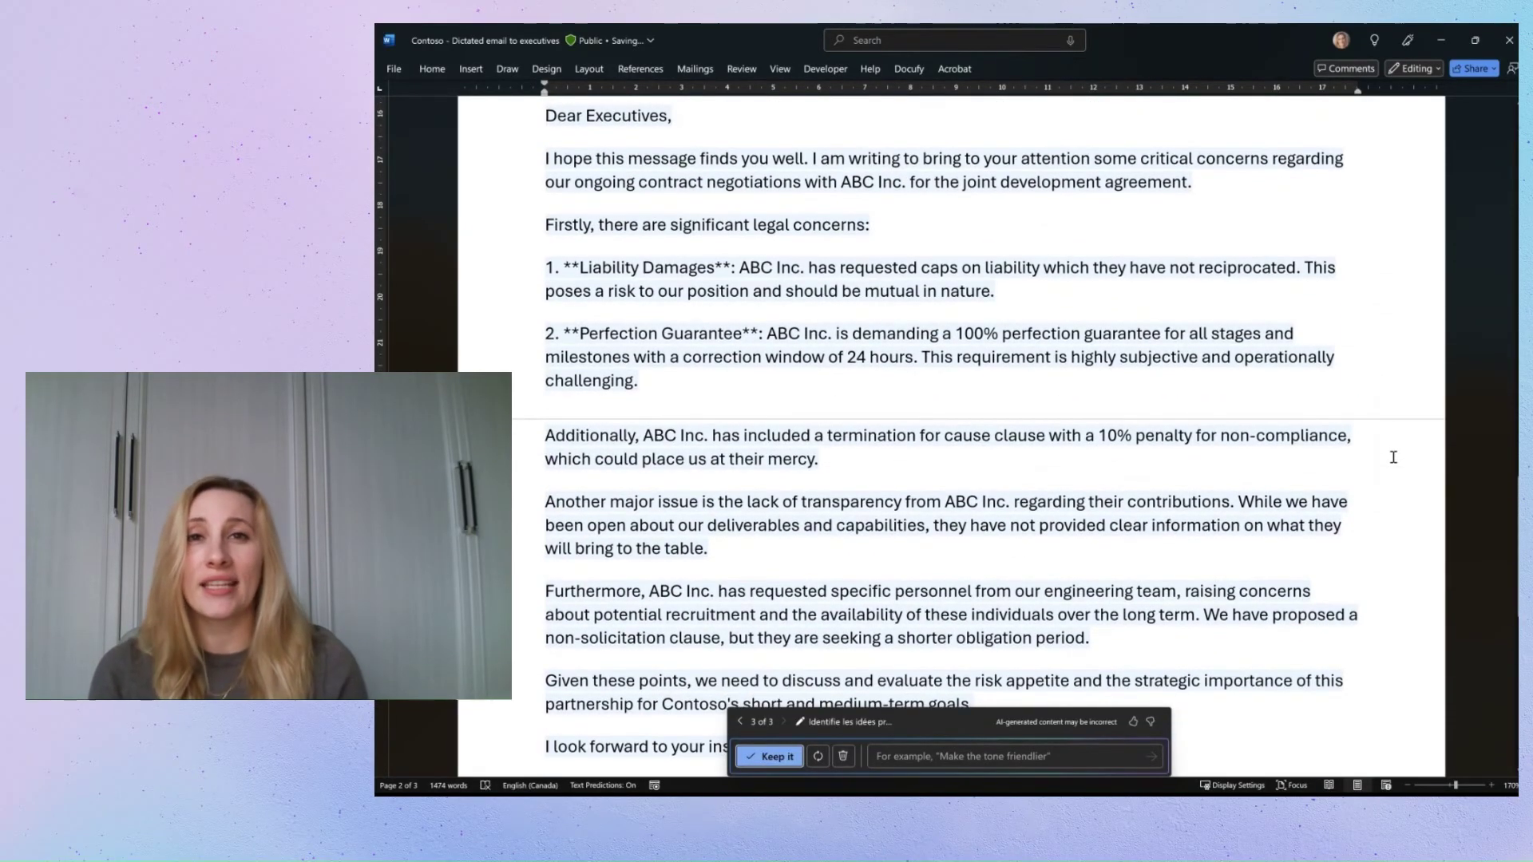
pyautogui.scroll(-1, 1392, 457)
pyautogui.scroll(-1, 1393, 456)
pyautogui.scroll(-1, 1393, 456)
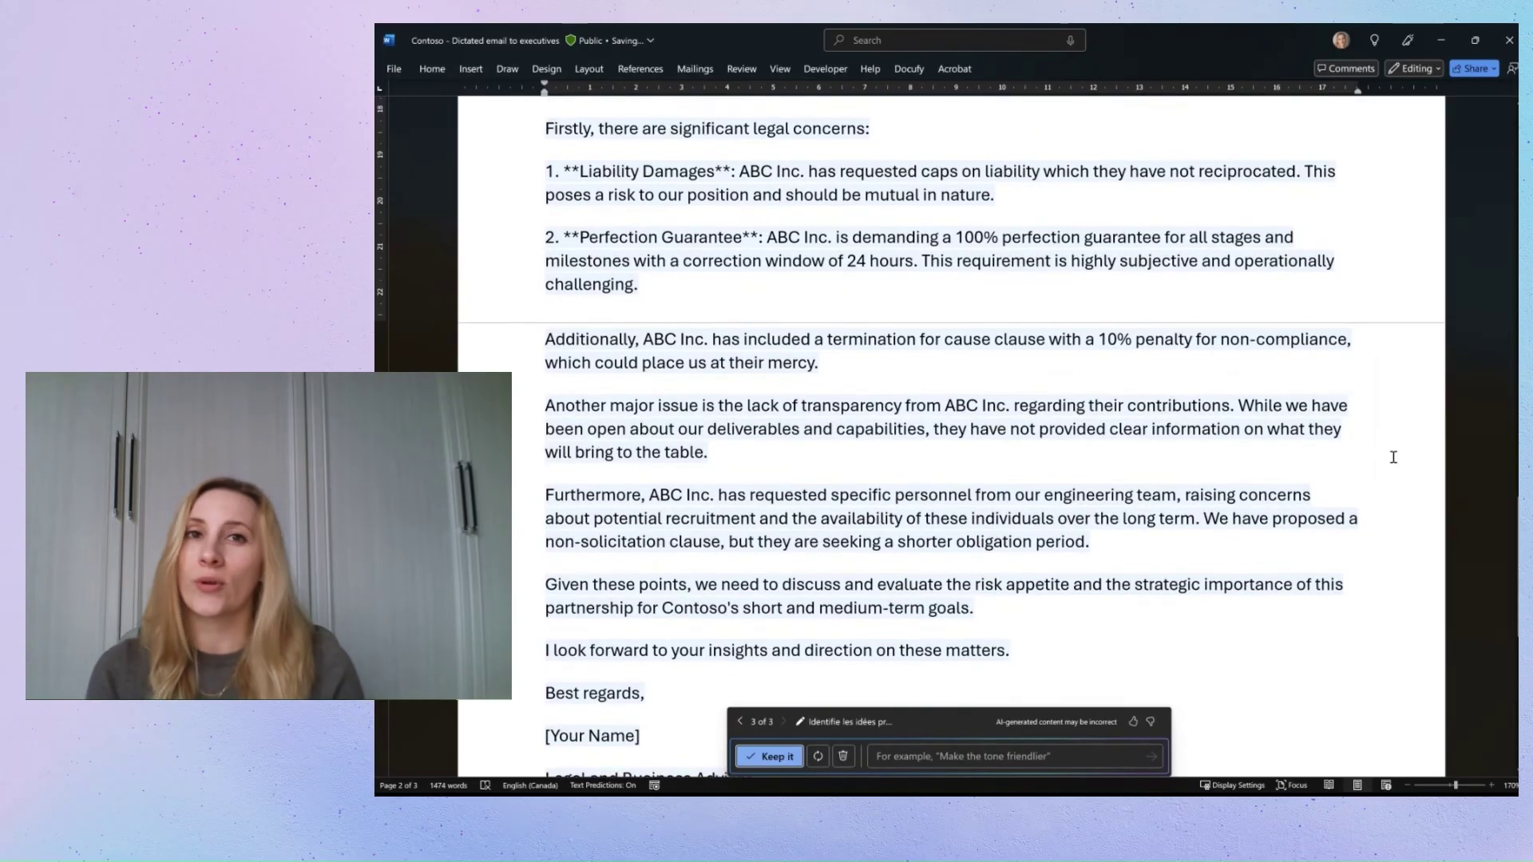
pyautogui.scroll(-1, 1392, 456)
pyautogui.scroll(-1, 1393, 456)
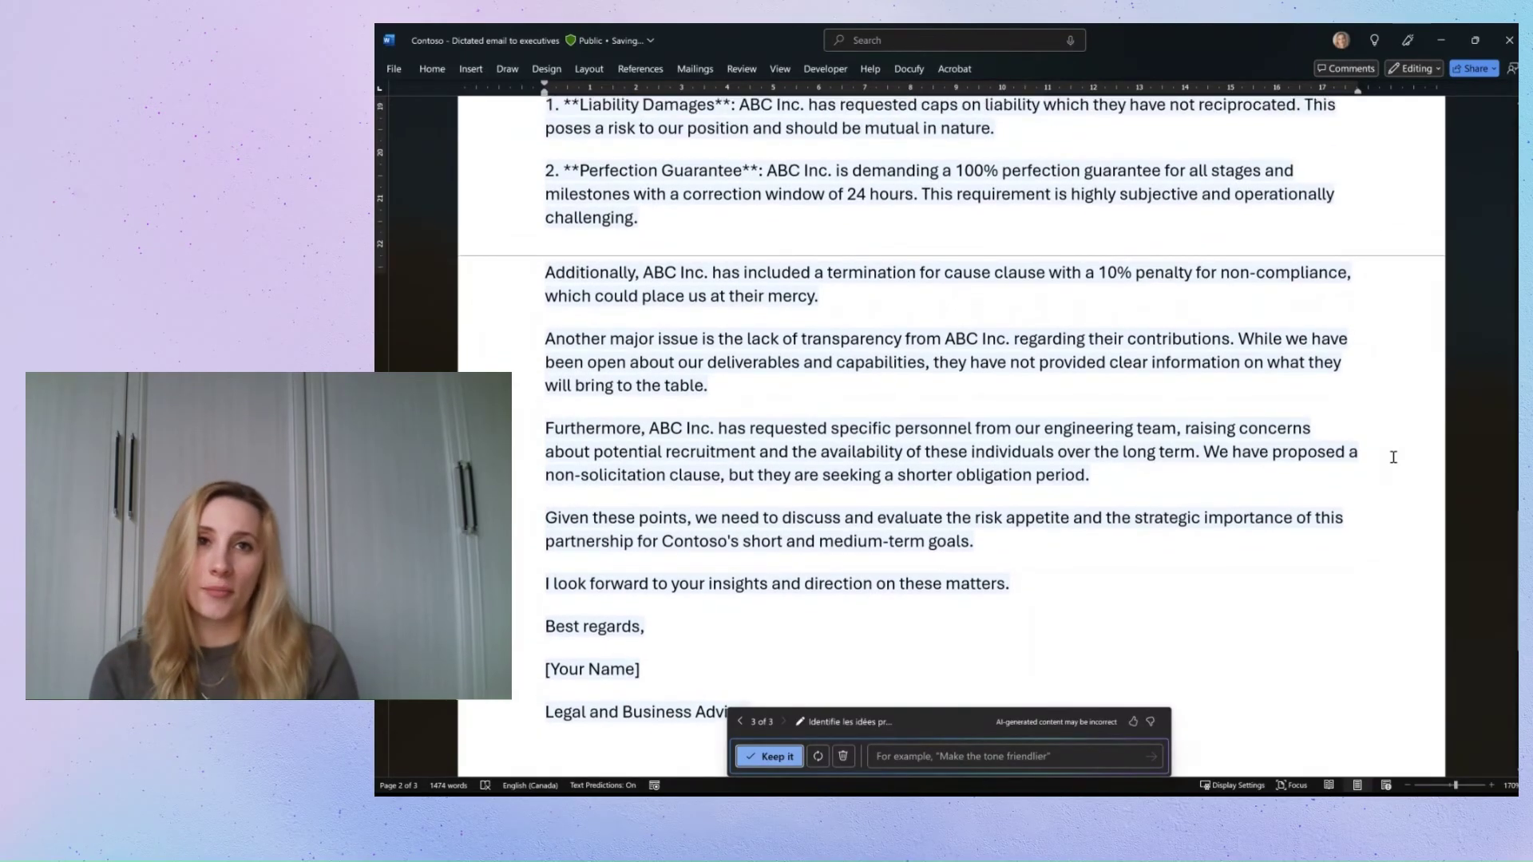
pyautogui.scroll(1, 1393, 457)
pyautogui.scroll(-1, 1393, 456)
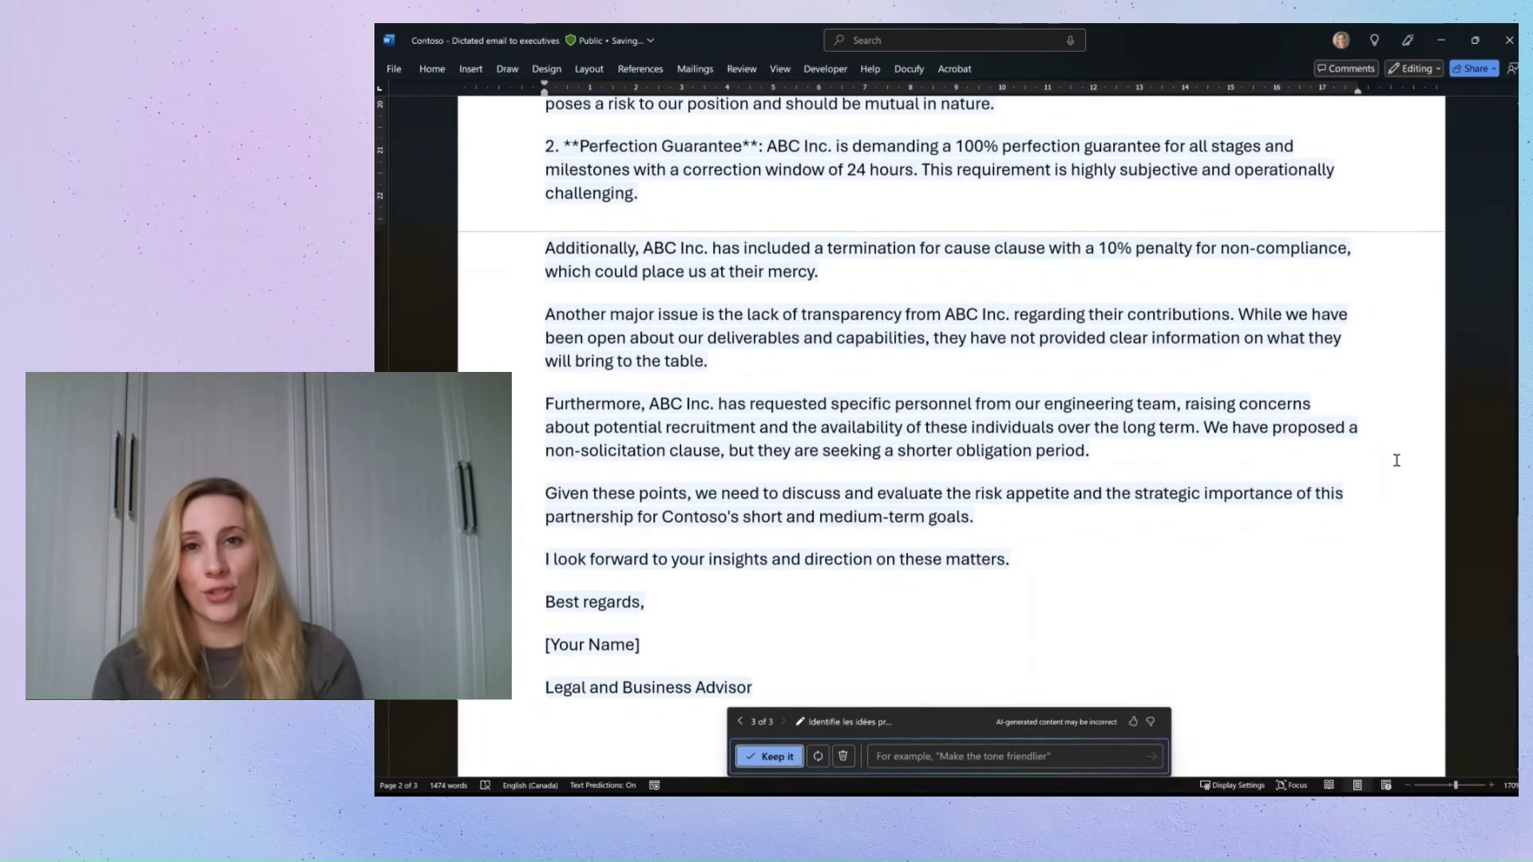
pyautogui.scroll(-1, 1395, 459)
pyautogui.scroll(-1, 1397, 460)
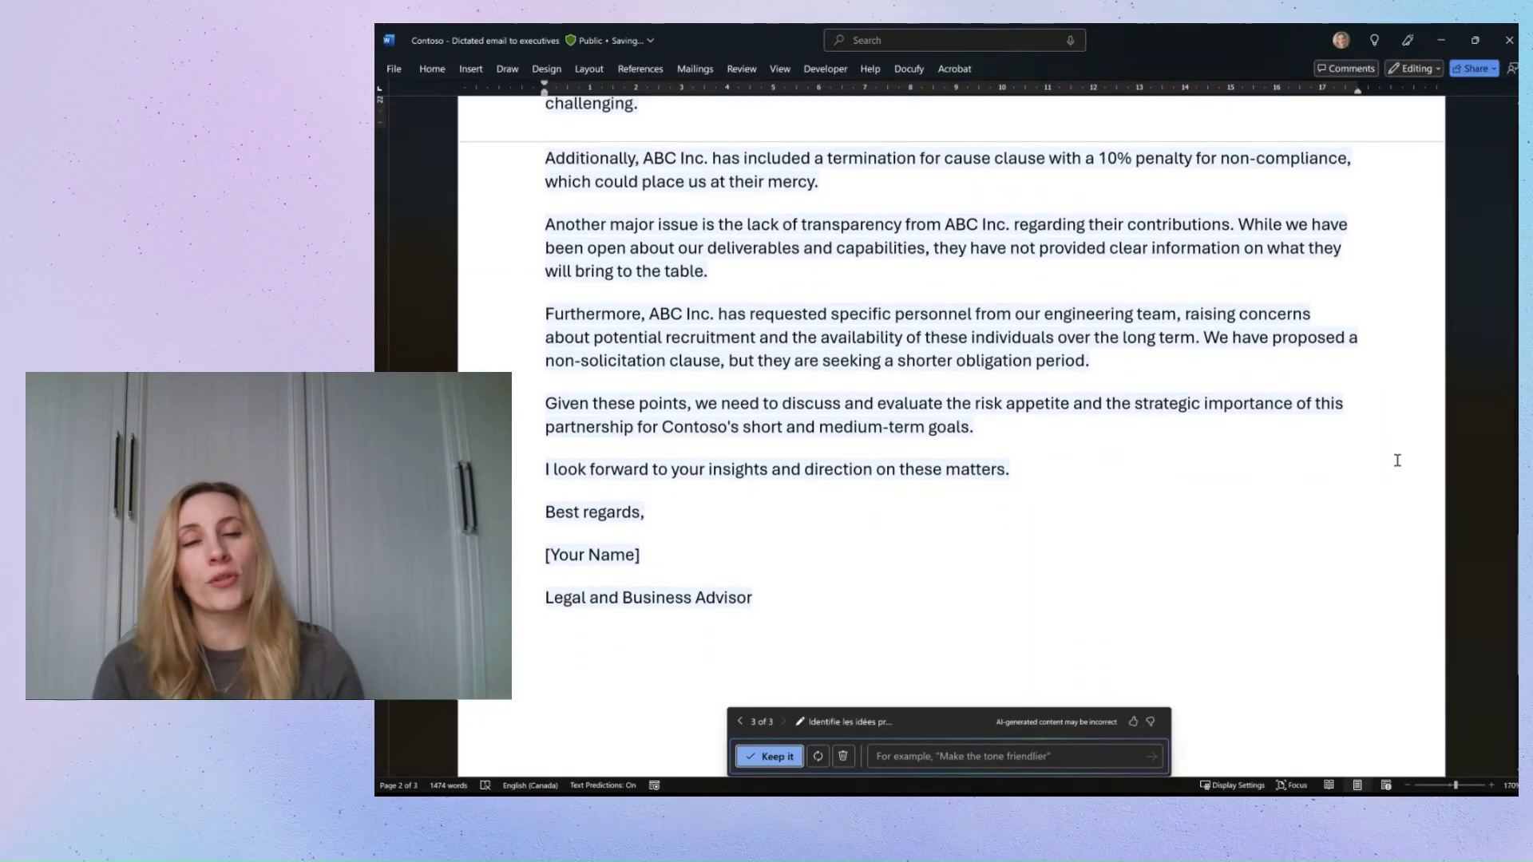
pyautogui.scroll(-1, 1397, 460)
pyautogui.scroll(-1, 1397, 460)
pyautogui.scroll(-1, 1397, 460)
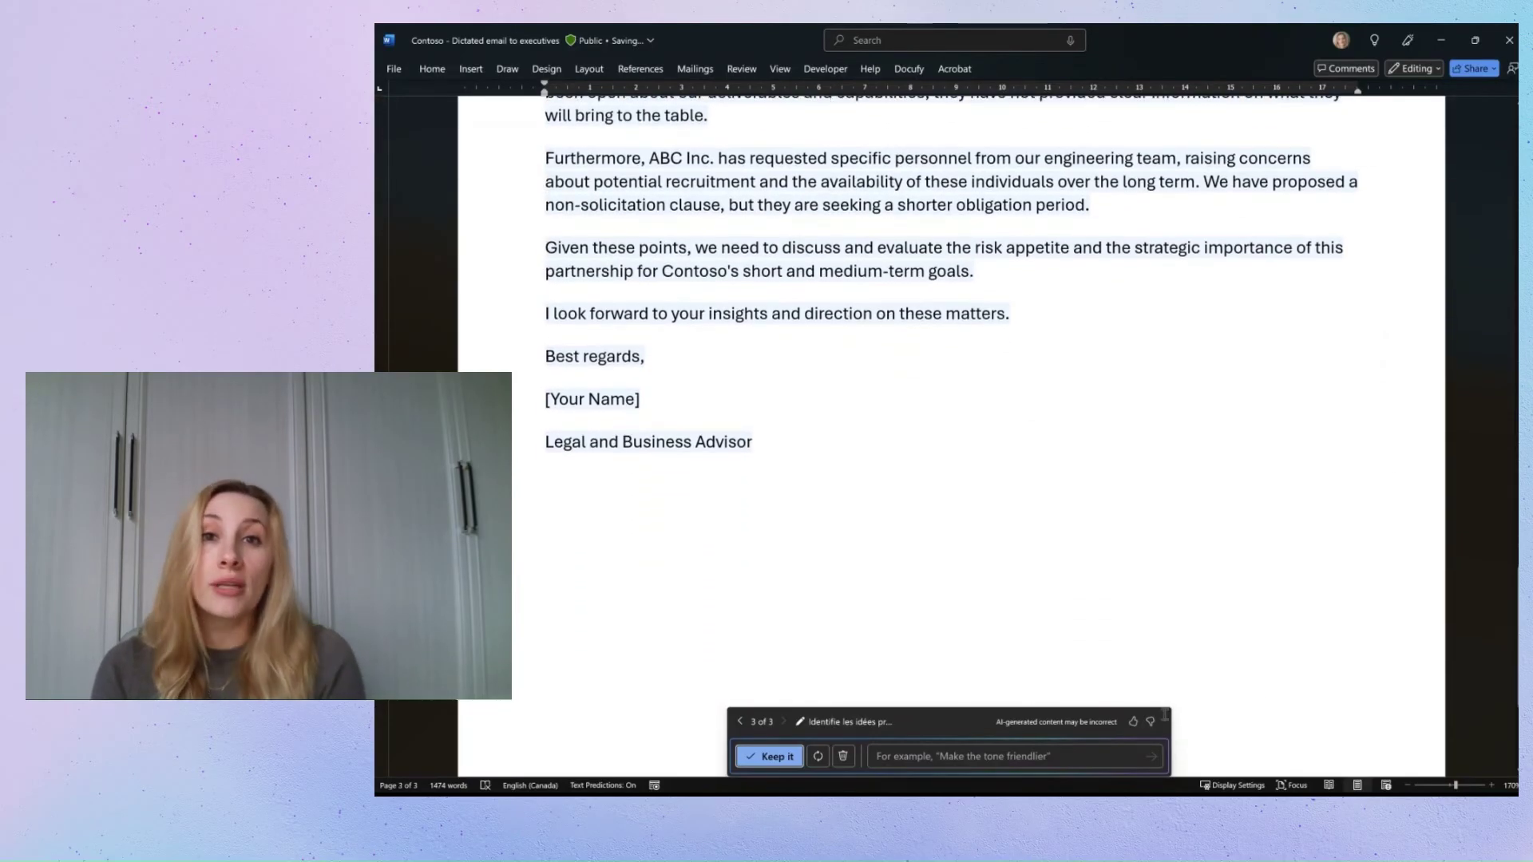
pyautogui.click(780, 755)
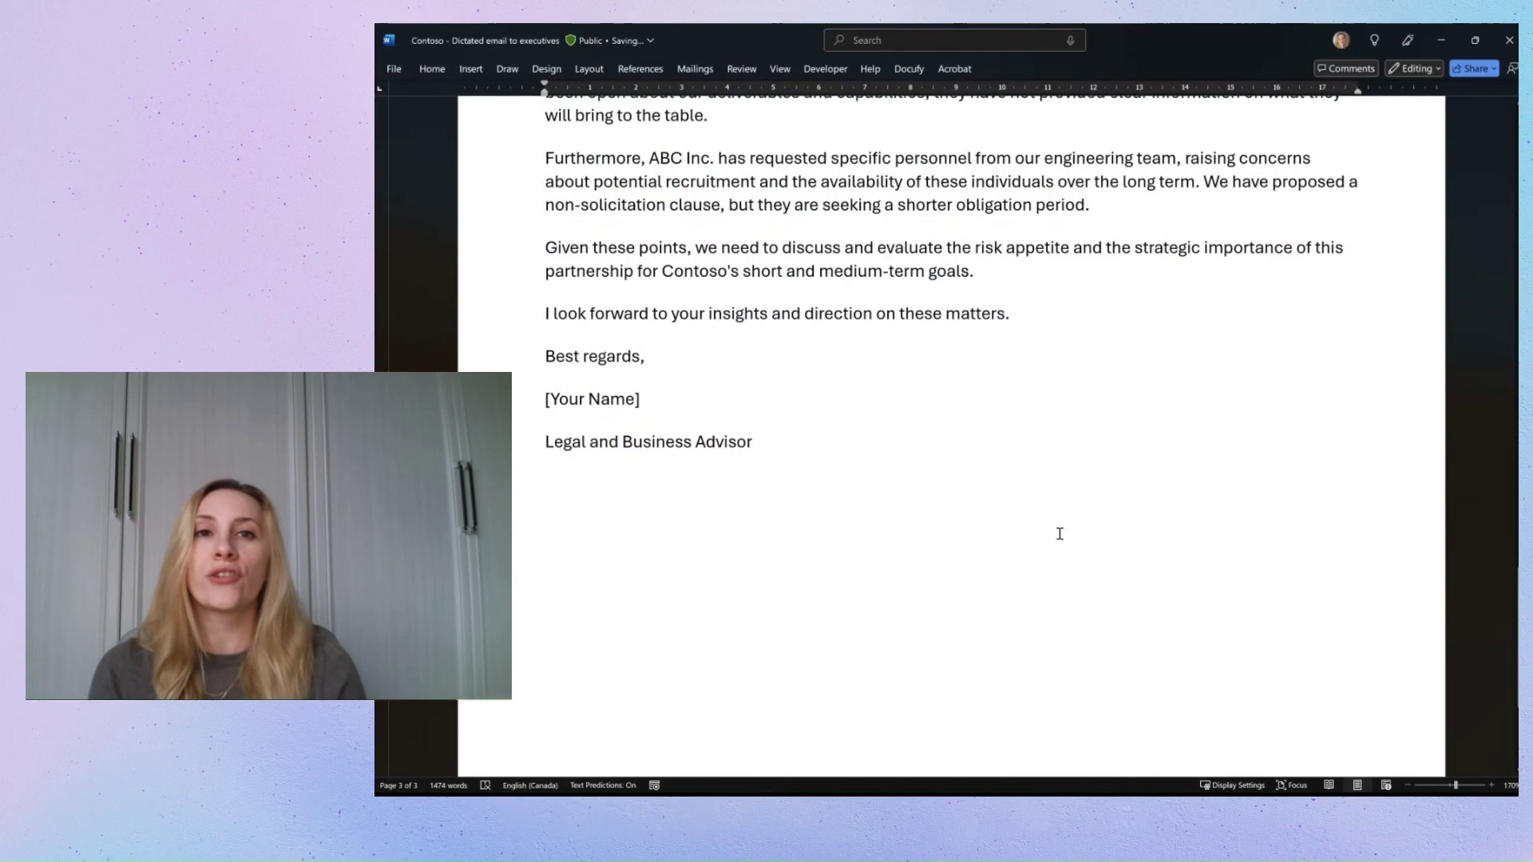
pyautogui.scroll(5, 1235, 547)
pyautogui.scroll(3, 1235, 548)
pyautogui.scroll(3, 1238, 549)
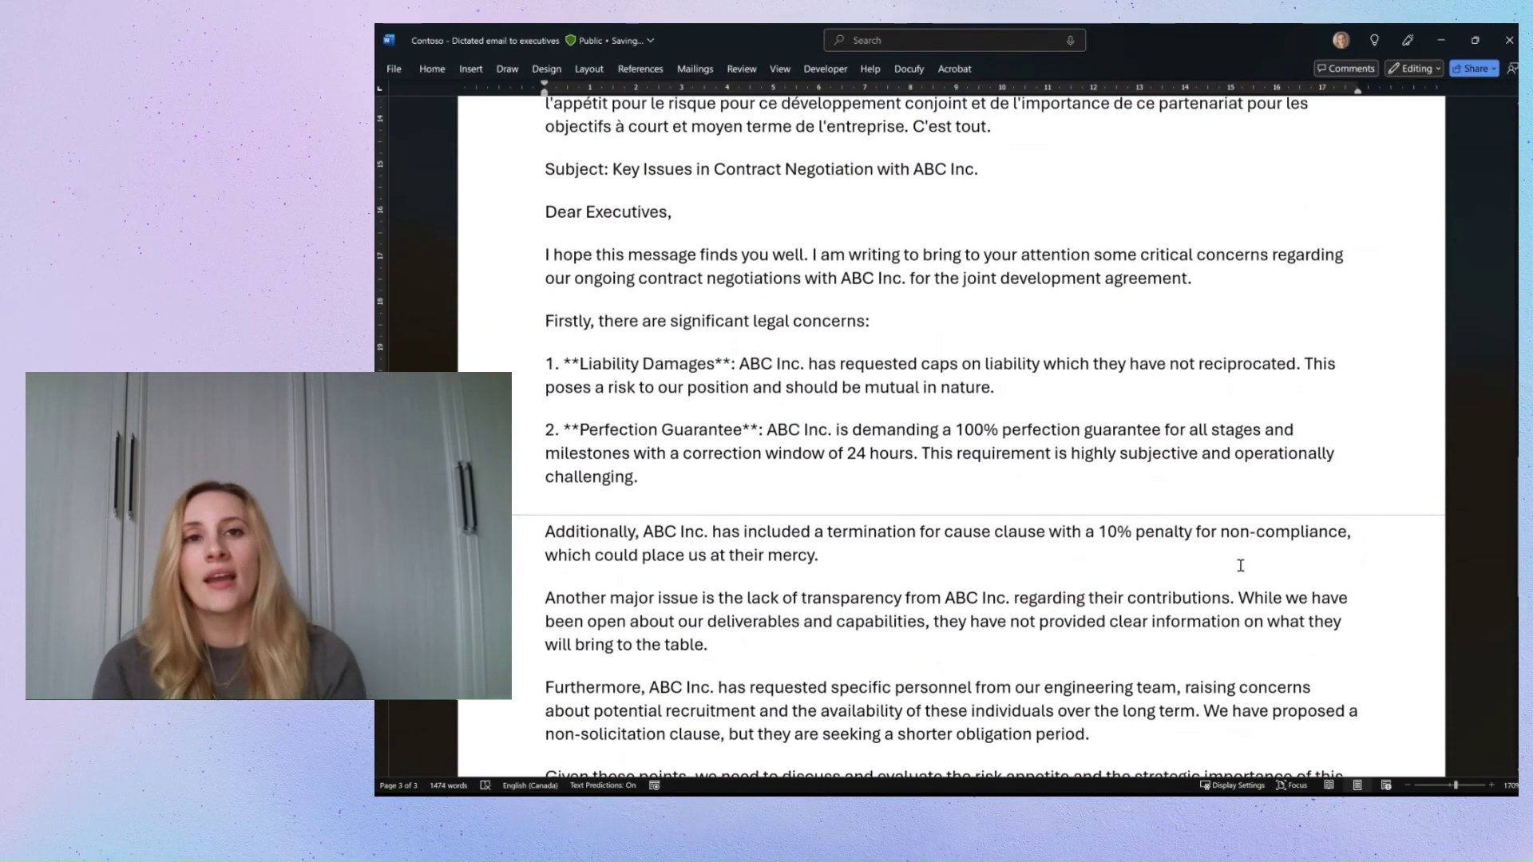